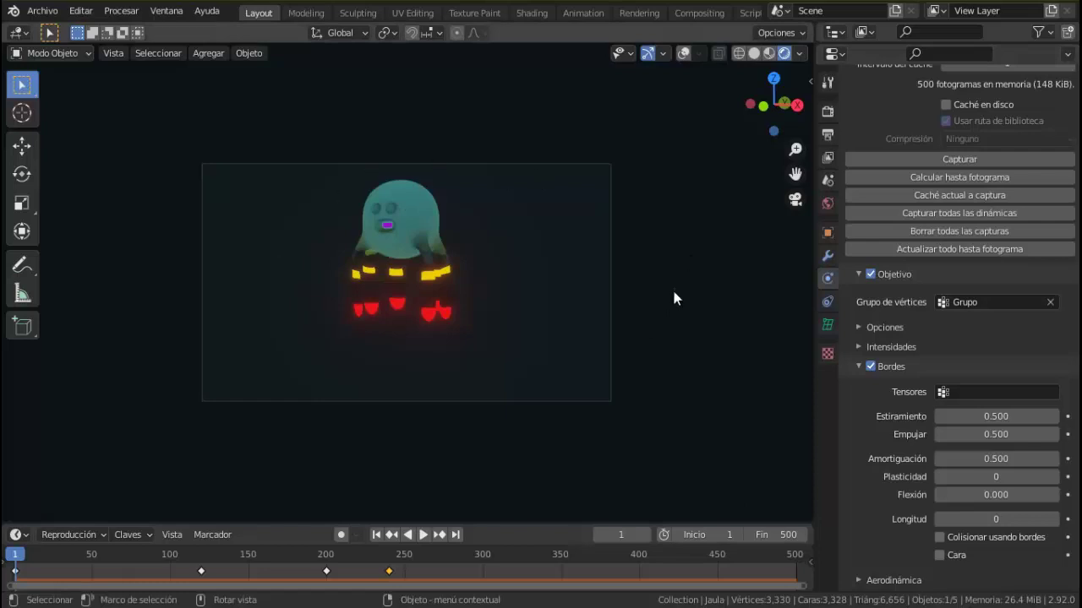
pyautogui.click(828, 113)
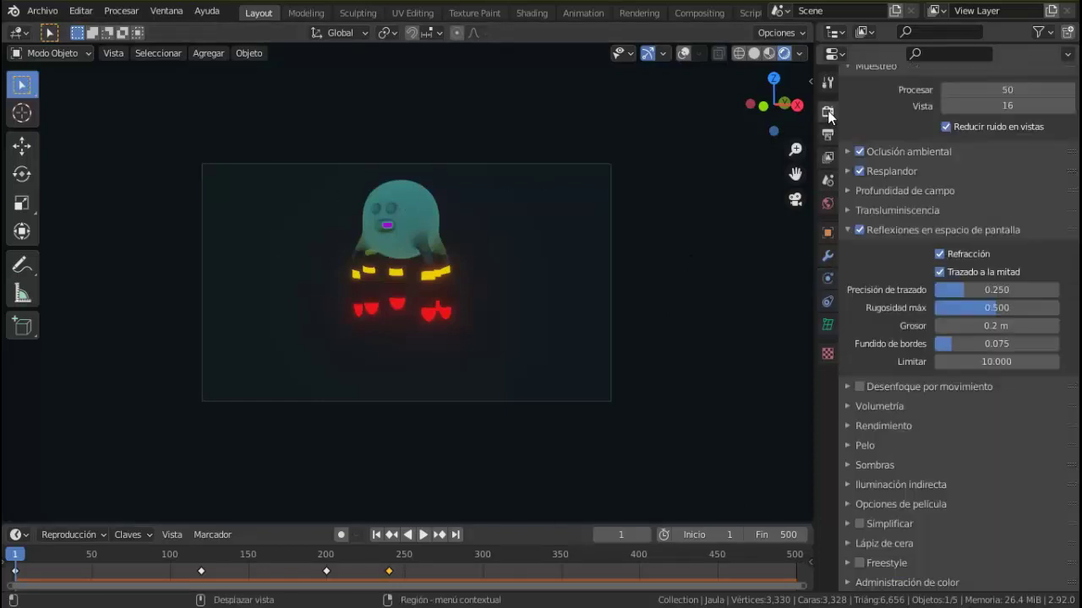
pyautogui.scroll(3, 958, 112)
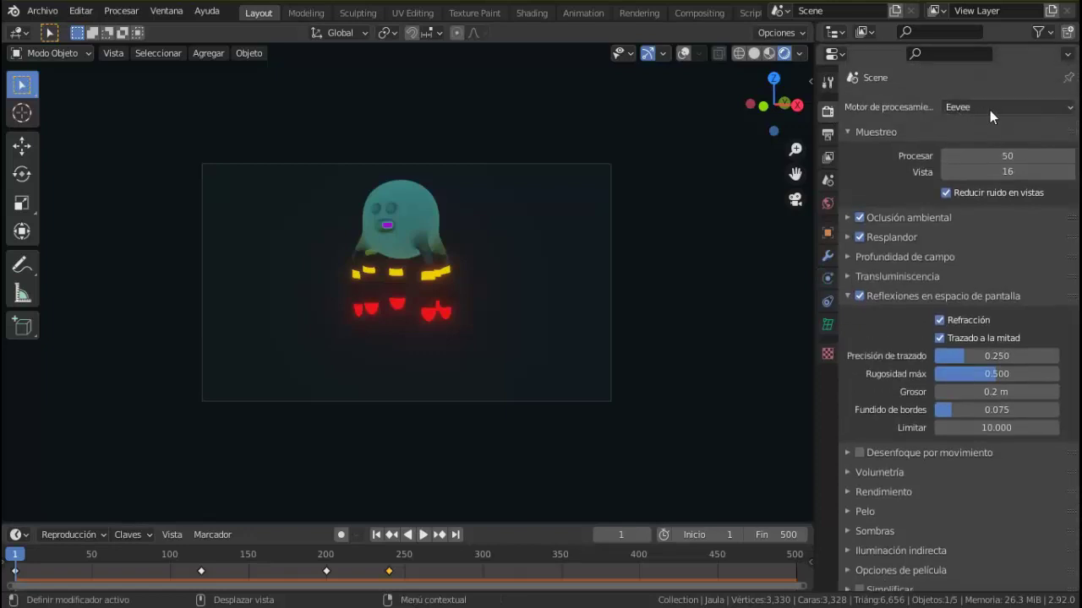
pyautogui.scroll(-2, 891, 320)
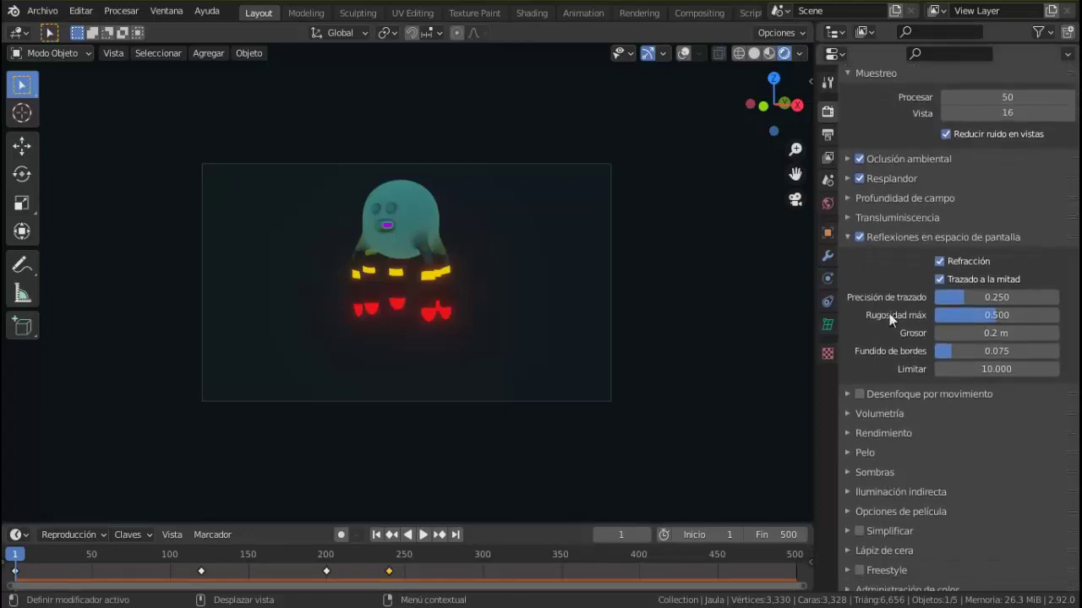
# Show the cage's soft body physics: friction 0.500, mass 1 kg, goal group 'Grupo', edges enabled
pyautogui.click(828, 281)
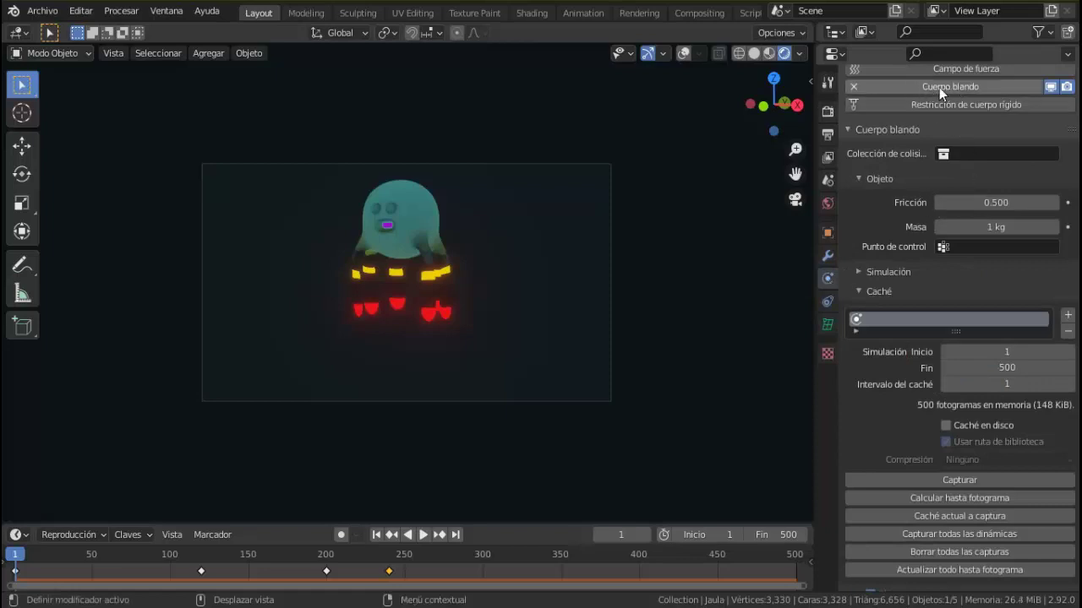
pyautogui.scroll(3, 1006, 114)
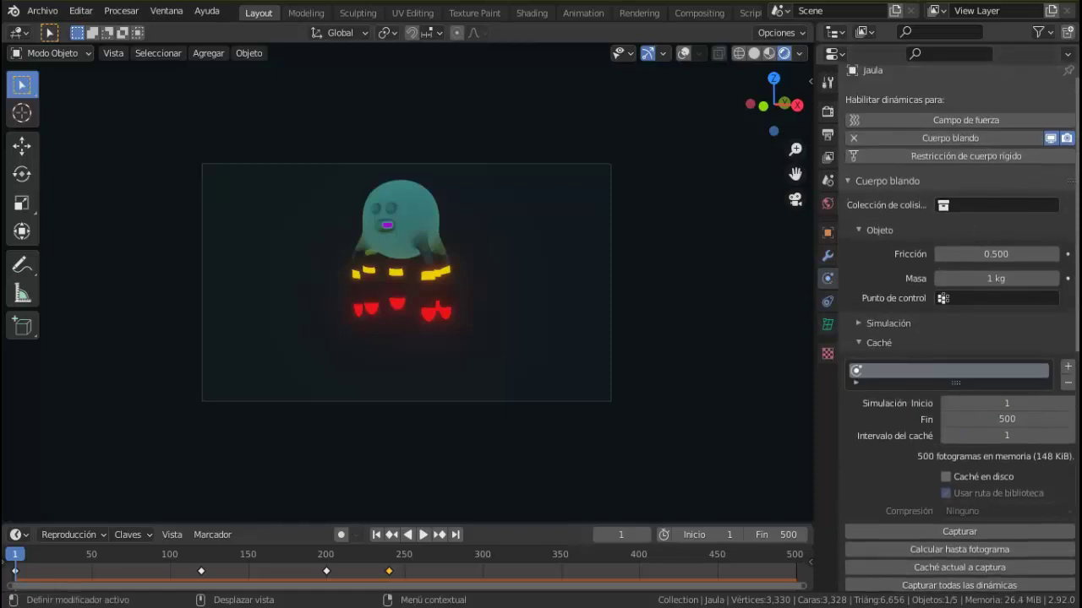
pyautogui.scroll(-1, 959, 330)
pyautogui.scroll(-1, 959, 330)
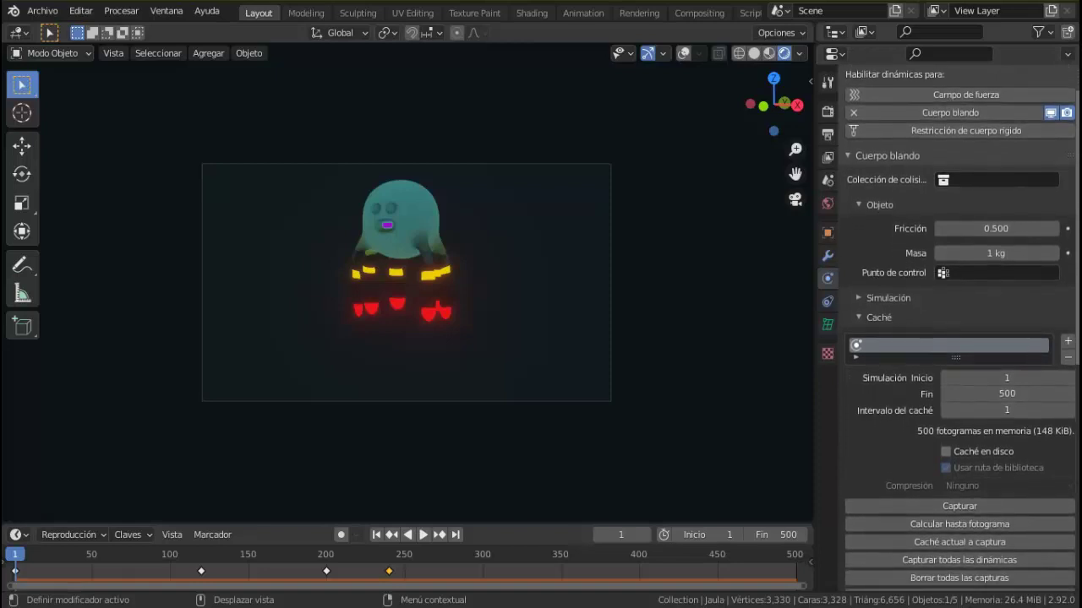
pyautogui.scroll(-1, 959, 330)
pyautogui.scroll(-1, 959, 329)
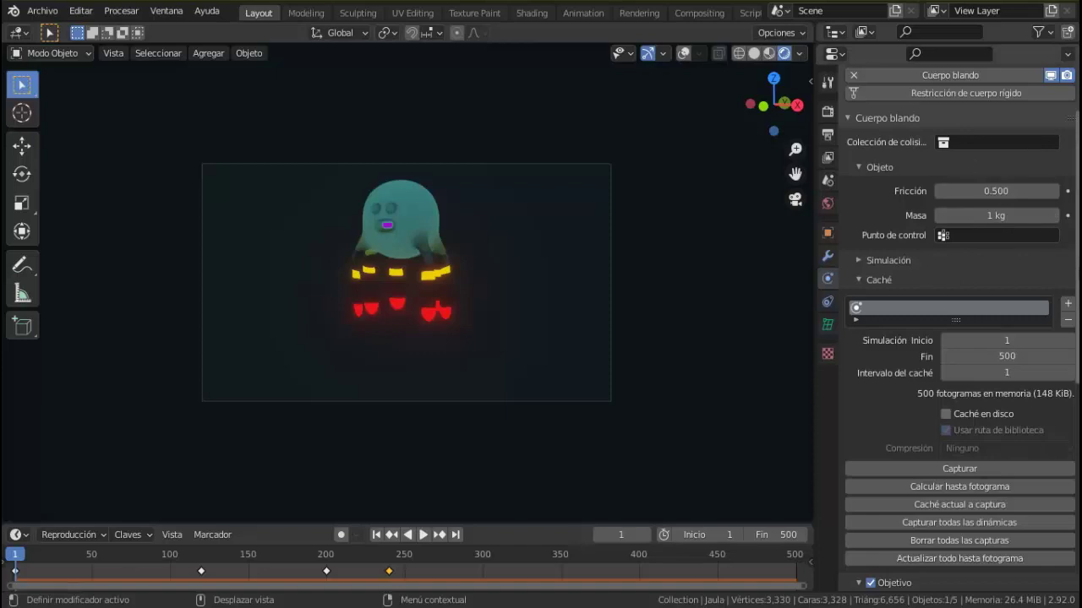
pyautogui.scroll(-4, 959, 329)
pyautogui.scroll(-3, 959, 330)
pyautogui.scroll(-4, 960, 329)
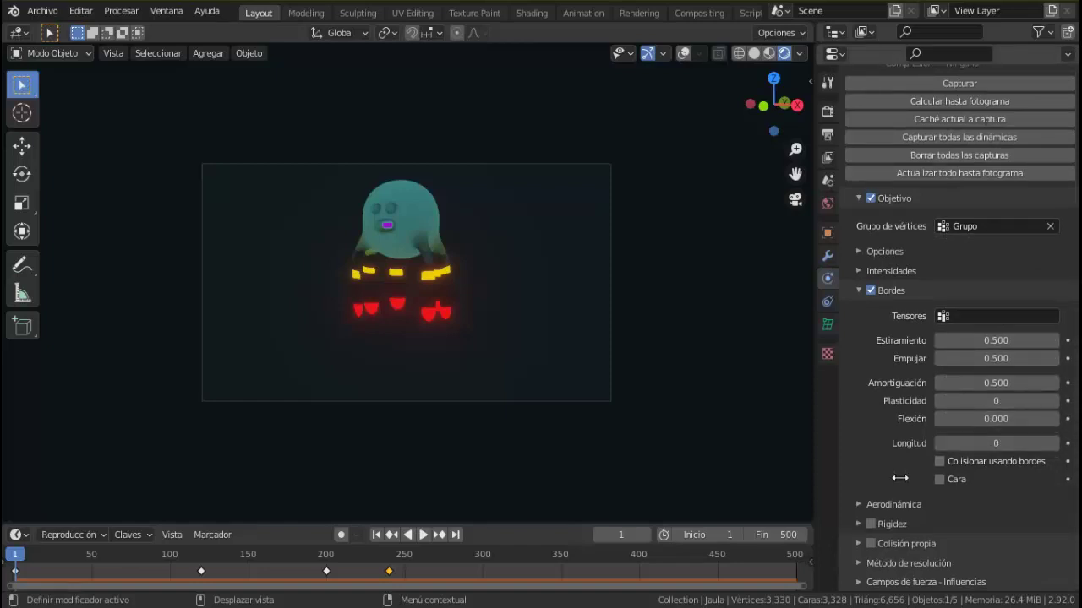
# Review the cage's Aerodynamics, Self Collision and Solver soft-body panels, expanding and collapsing each
pyautogui.click(860, 505)
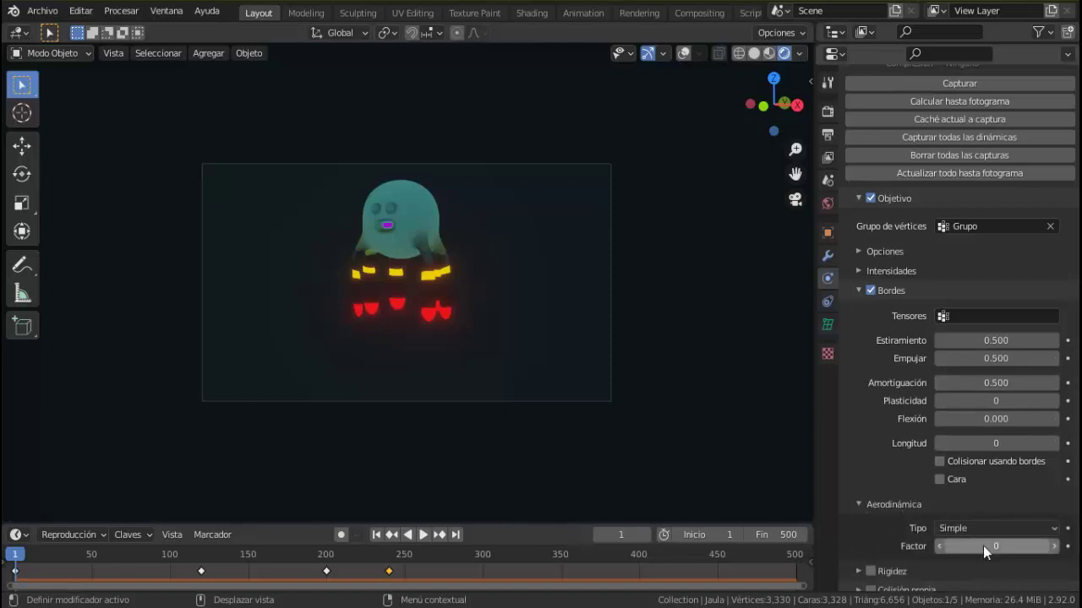
pyautogui.click(859, 504)
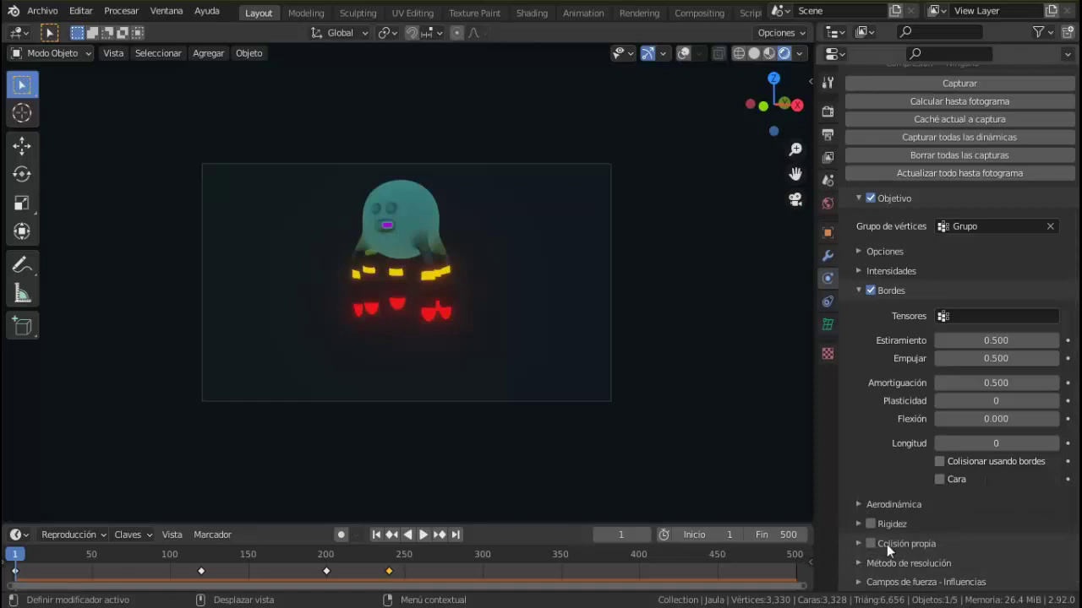
pyautogui.click(859, 544)
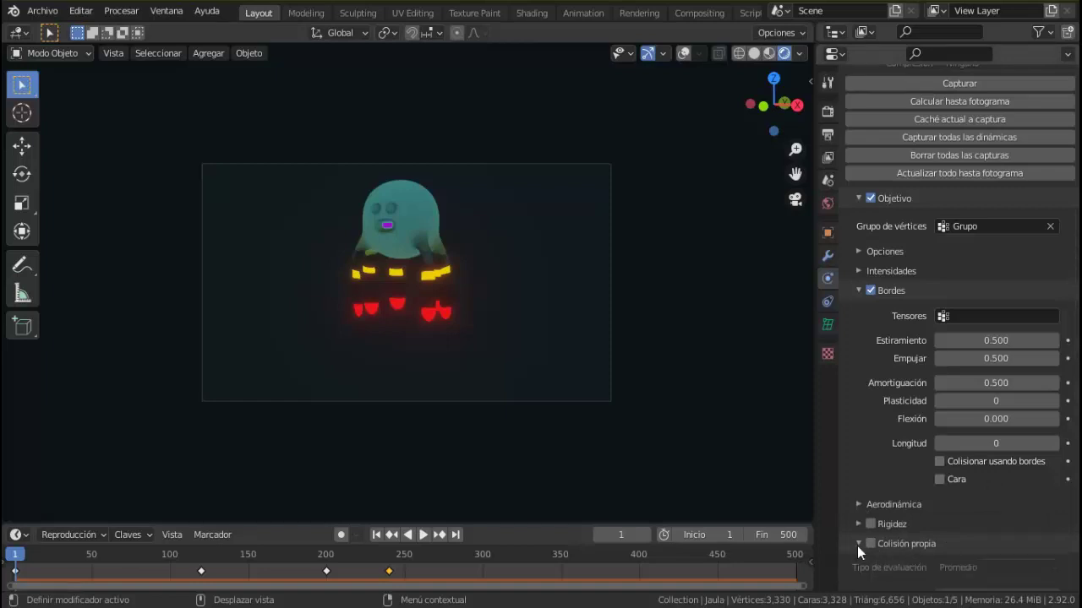
pyautogui.click(857, 545)
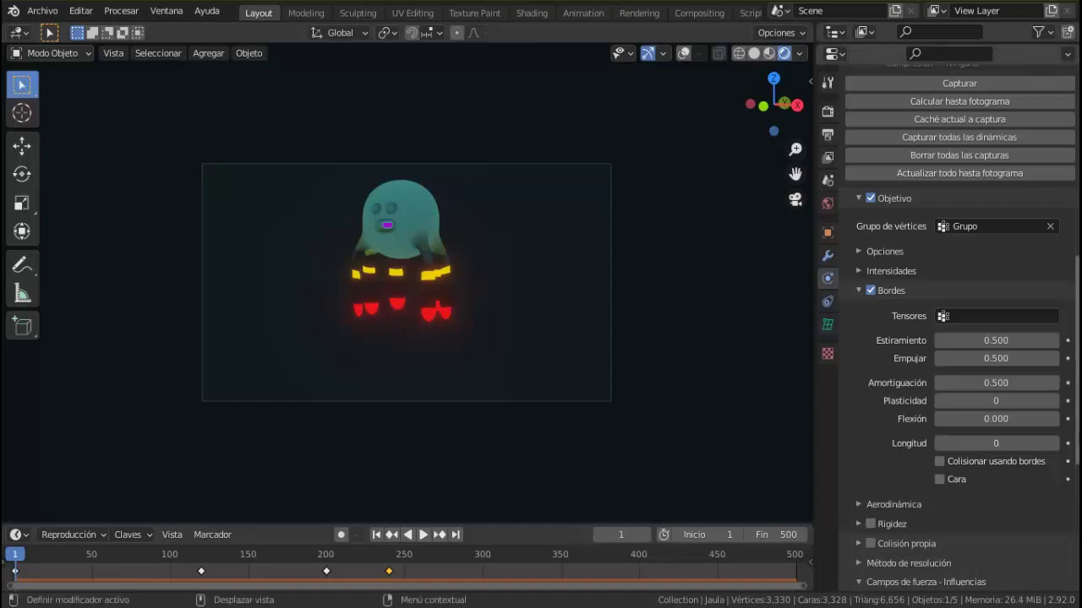
pyautogui.scroll(-6, 959, 330)
pyautogui.scroll(-2, 960, 329)
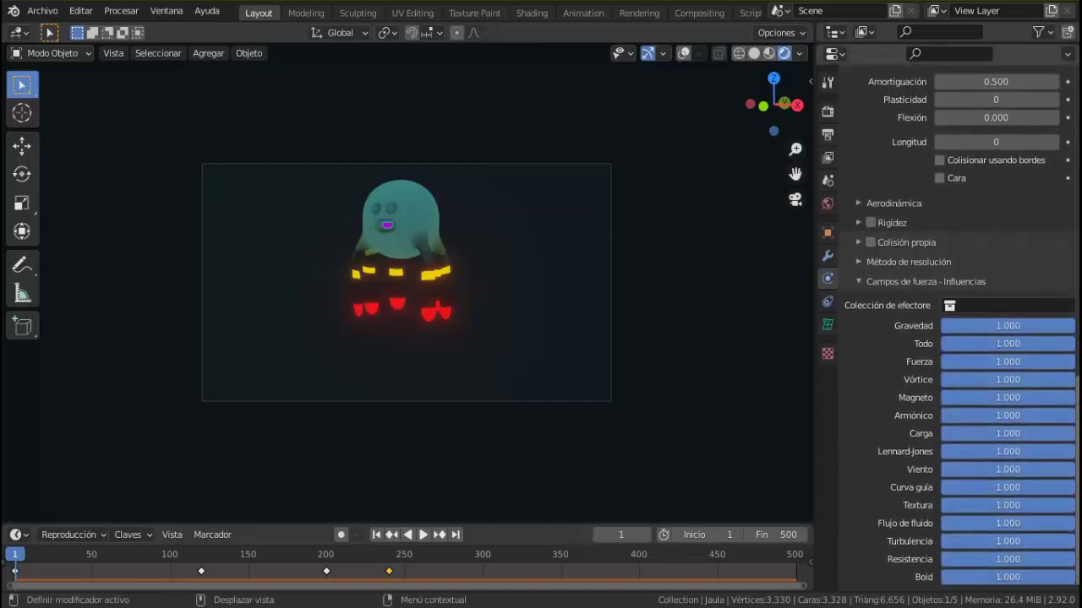
pyautogui.click(860, 266)
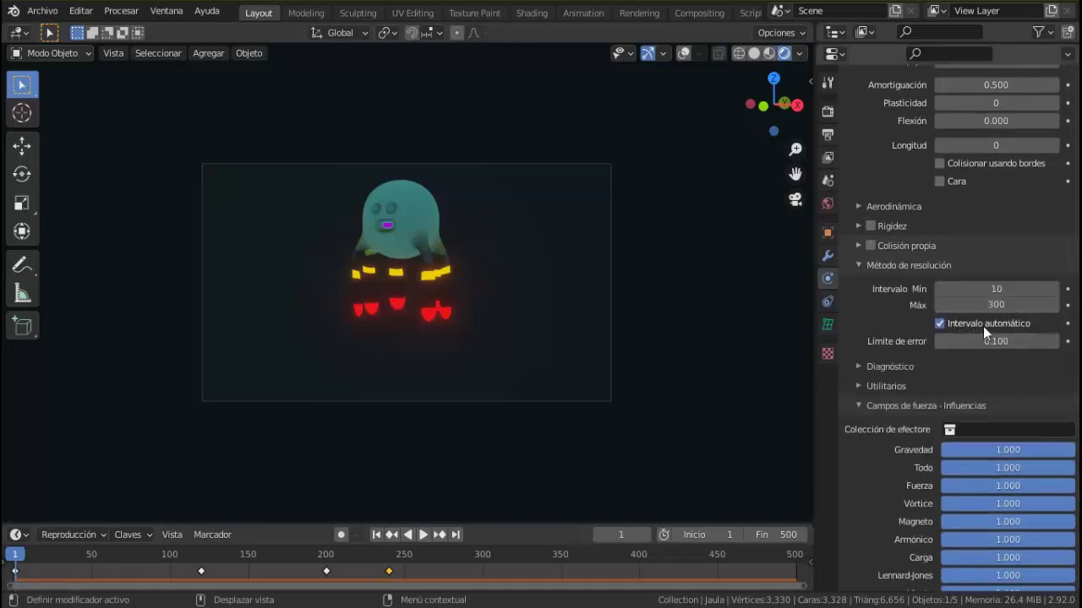
pyautogui.click(860, 266)
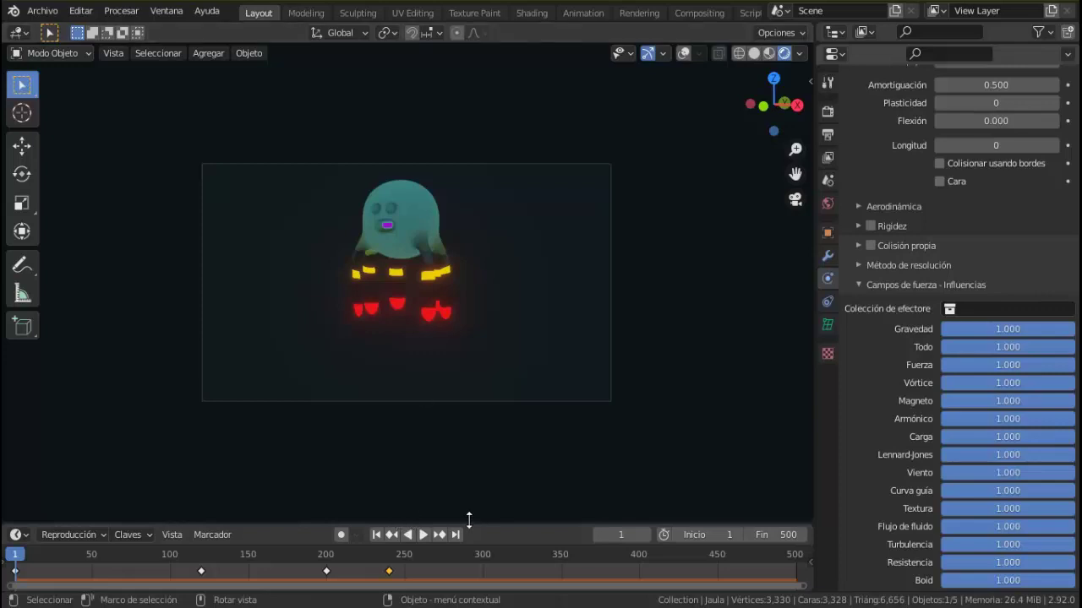
pyautogui.moveTo(475, 524); pyautogui.dragTo(488, 374)
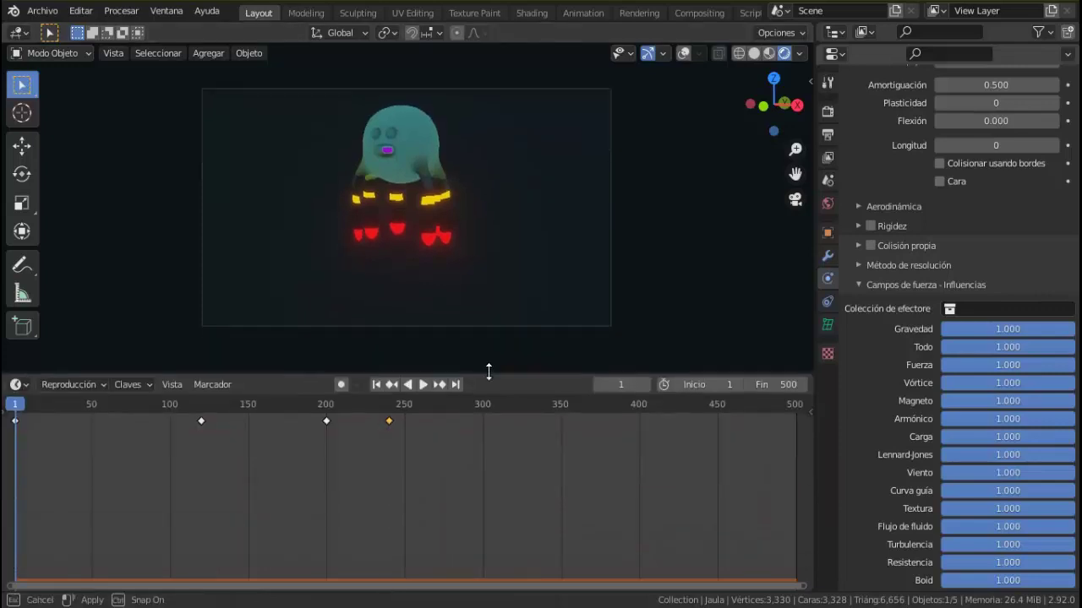
pyautogui.click(684, 54)
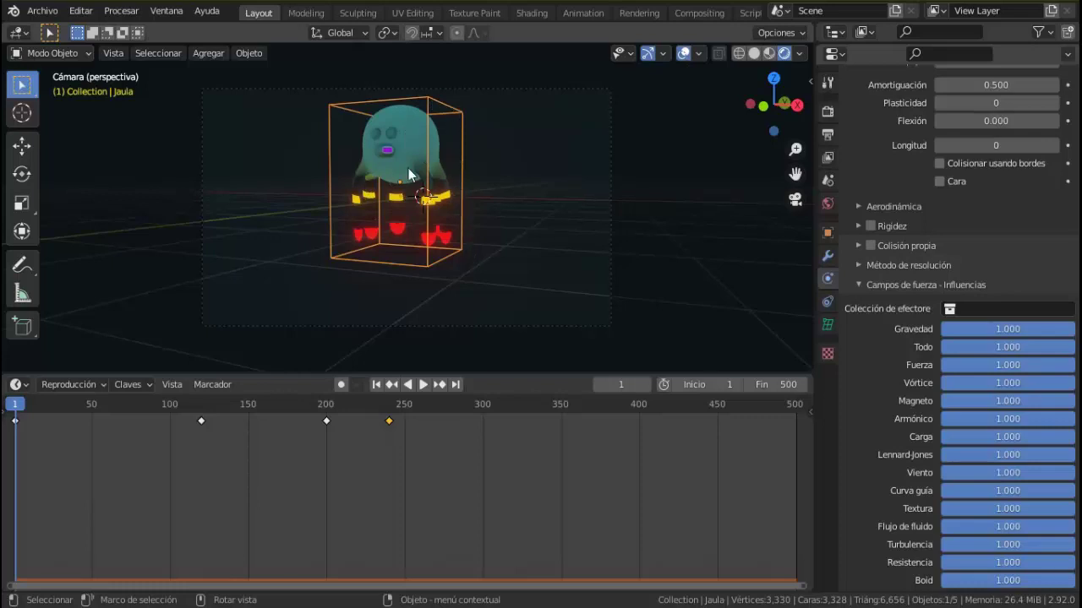
pyautogui.click(753, 54)
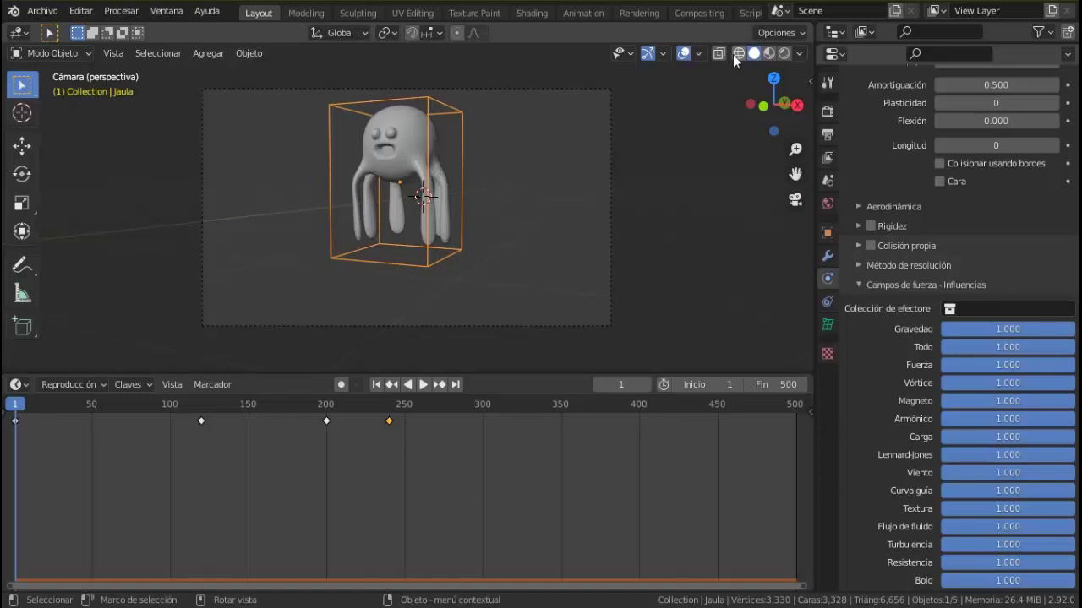
pyautogui.click(737, 53)
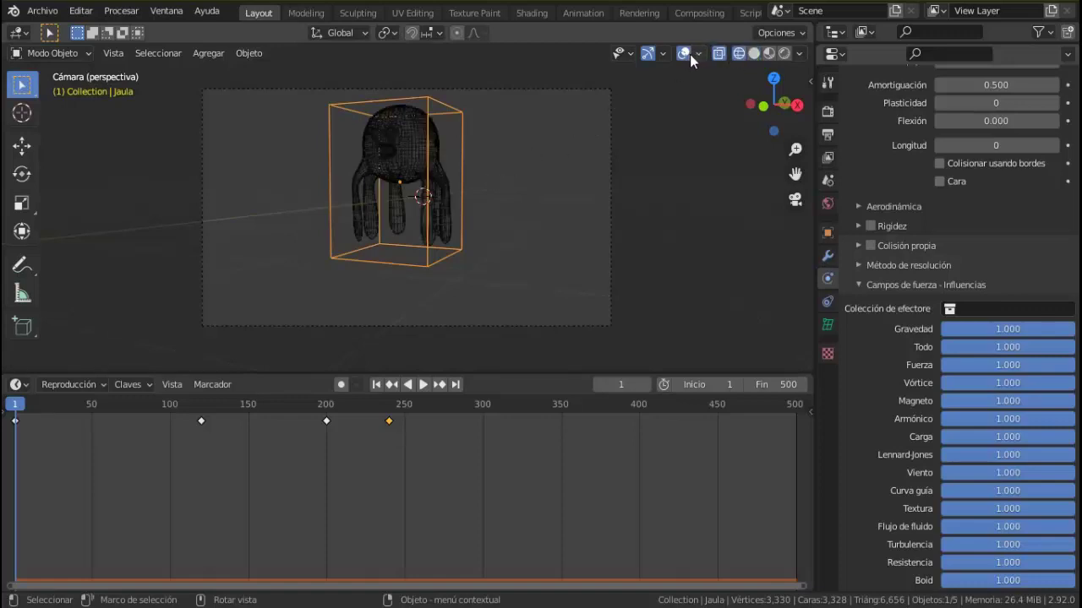
pyautogui.moveTo(792, 147)
pyautogui.mouseDown()
pyautogui.moveTo(761, 96)
pyautogui.moveTo(767, 118)
pyautogui.mouseUp()
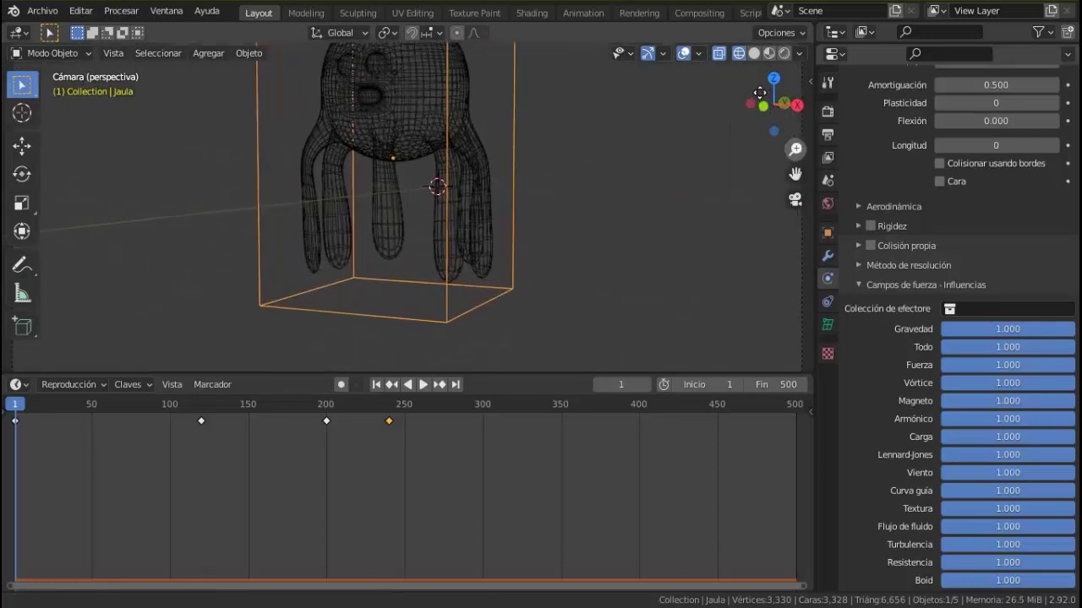
pyautogui.press('Home')
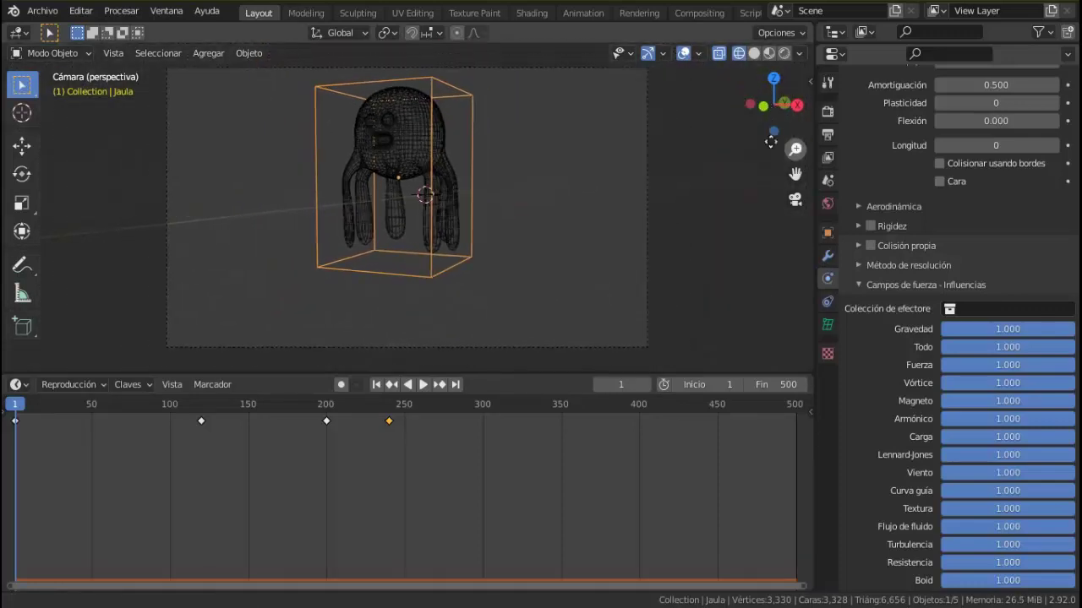
pyautogui.click(752, 53)
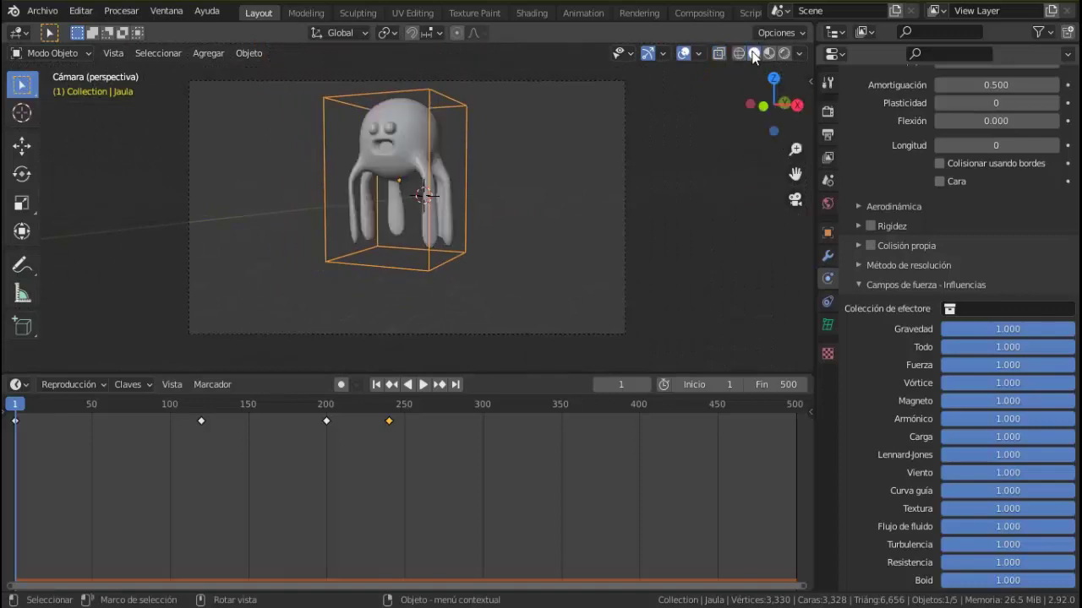
pyautogui.click(684, 54)
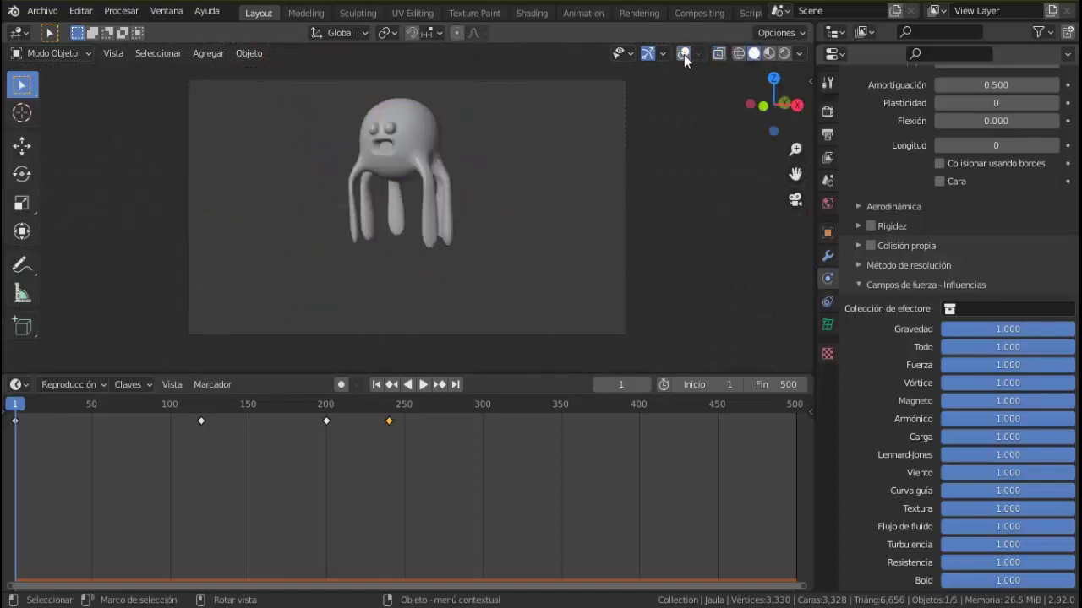
pyautogui.click(783, 53)
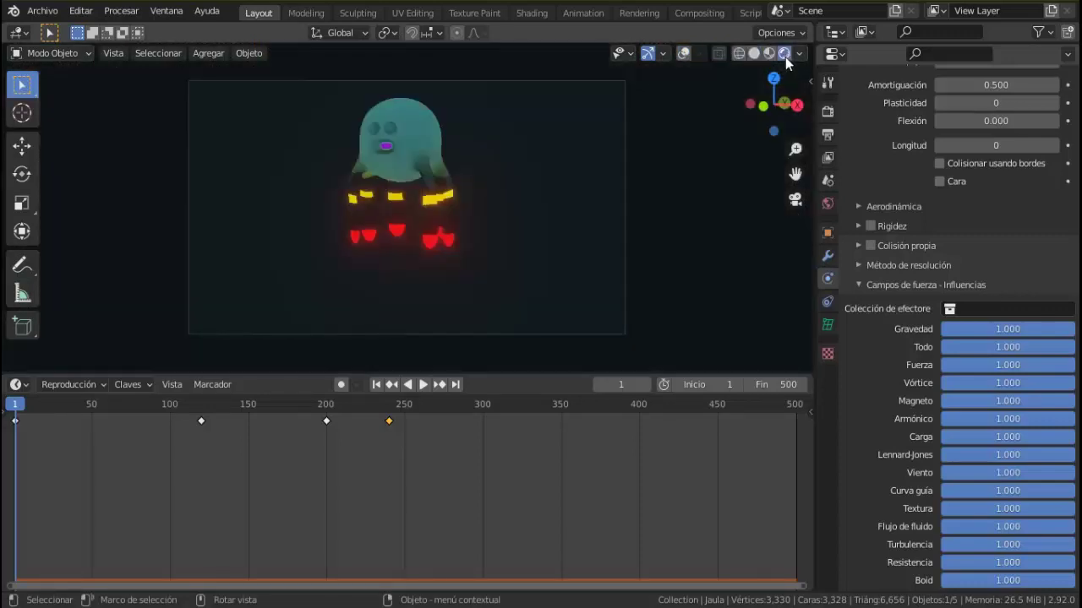
# Play the animation and turn viewport overlays back on to see the cage jiggling the tentacles
pyautogui.click(422, 384)
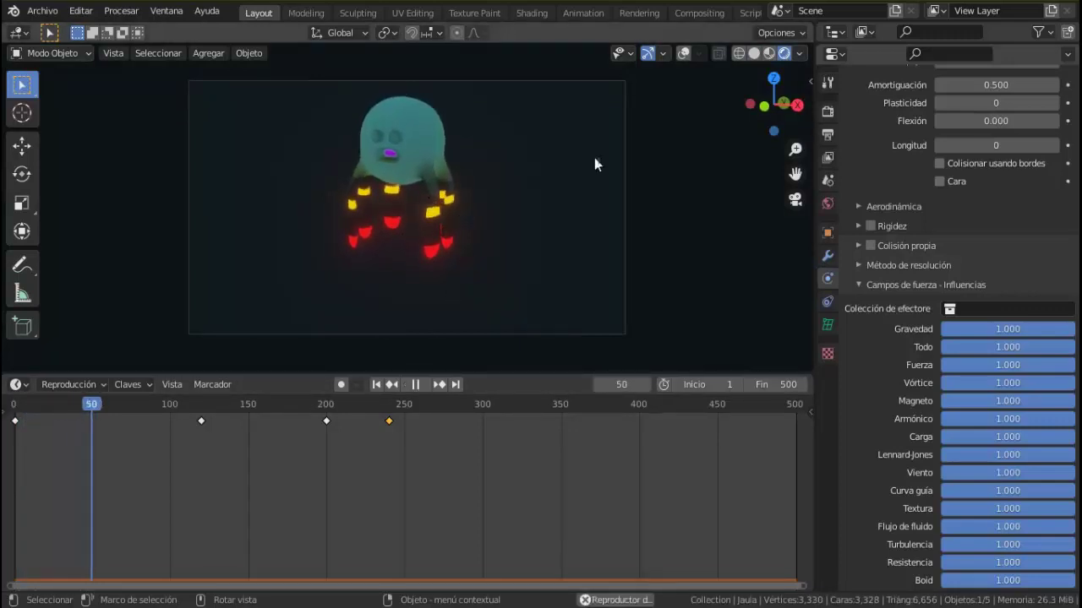
pyautogui.click(696, 57)
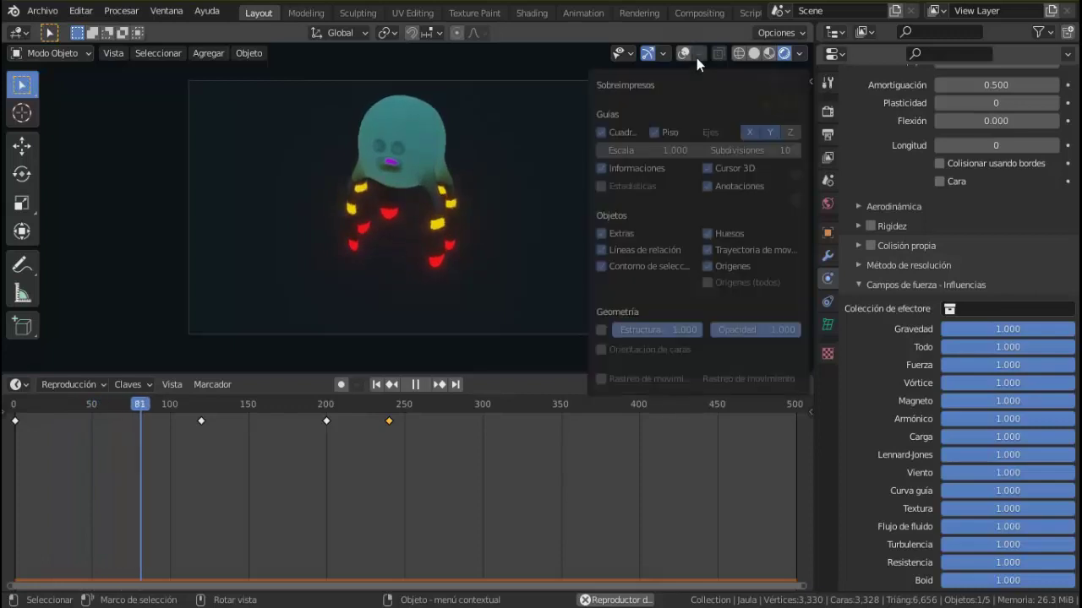
pyautogui.click(683, 54)
pyautogui.click(684, 54)
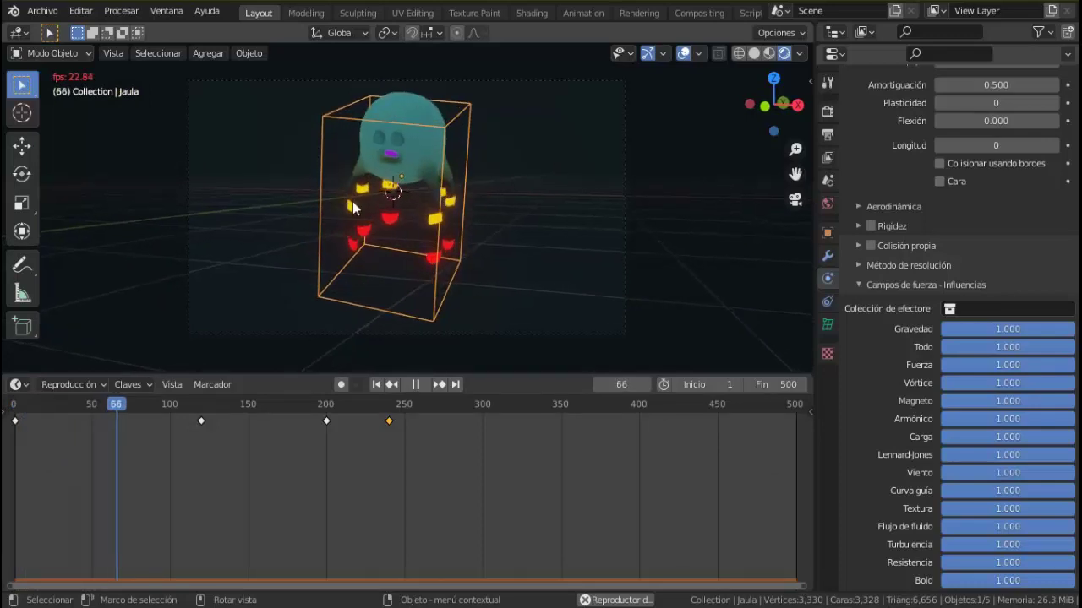
# Select the camera, then the Cubo ghost body, then the Jaula cage again
pyautogui.click(180, 228)
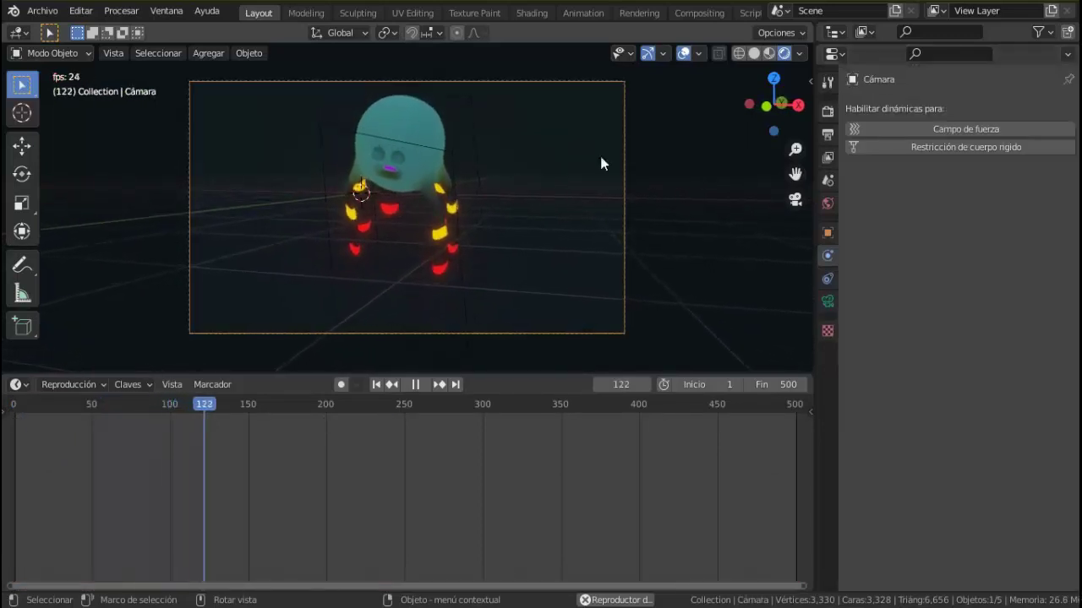
pyautogui.click(423, 137)
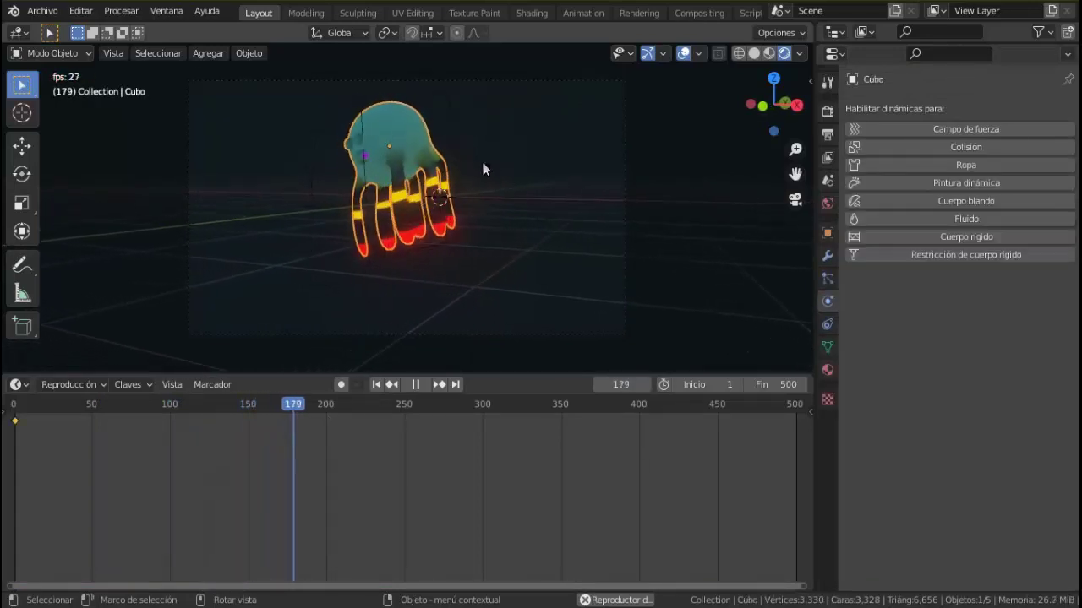
pyautogui.click(450, 139)
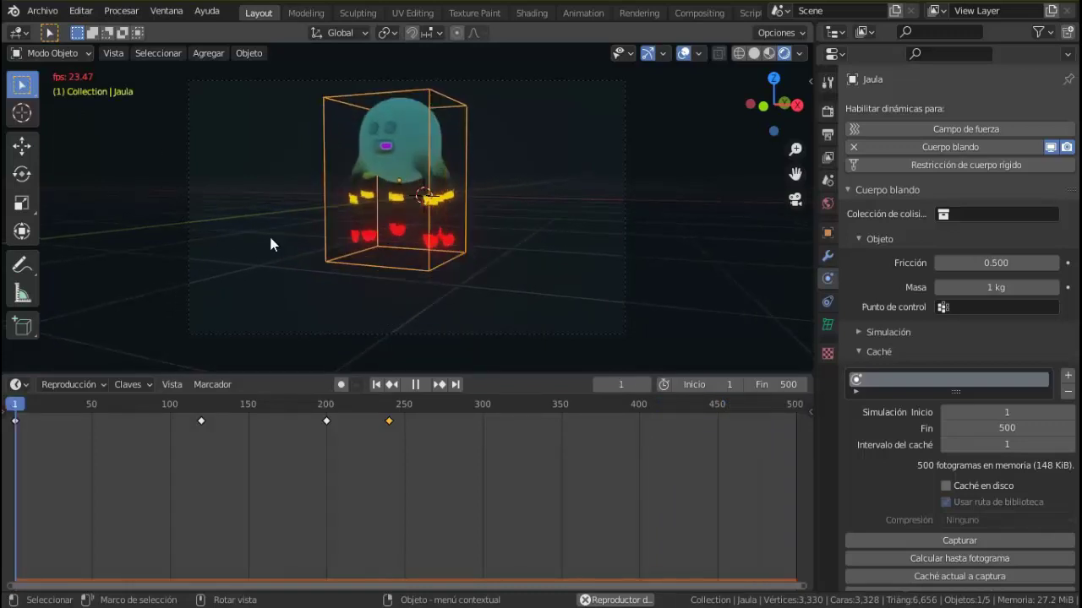
# Stop playback, rewind to frame 1 and orbit out of the camera view
pyautogui.click(418, 385)
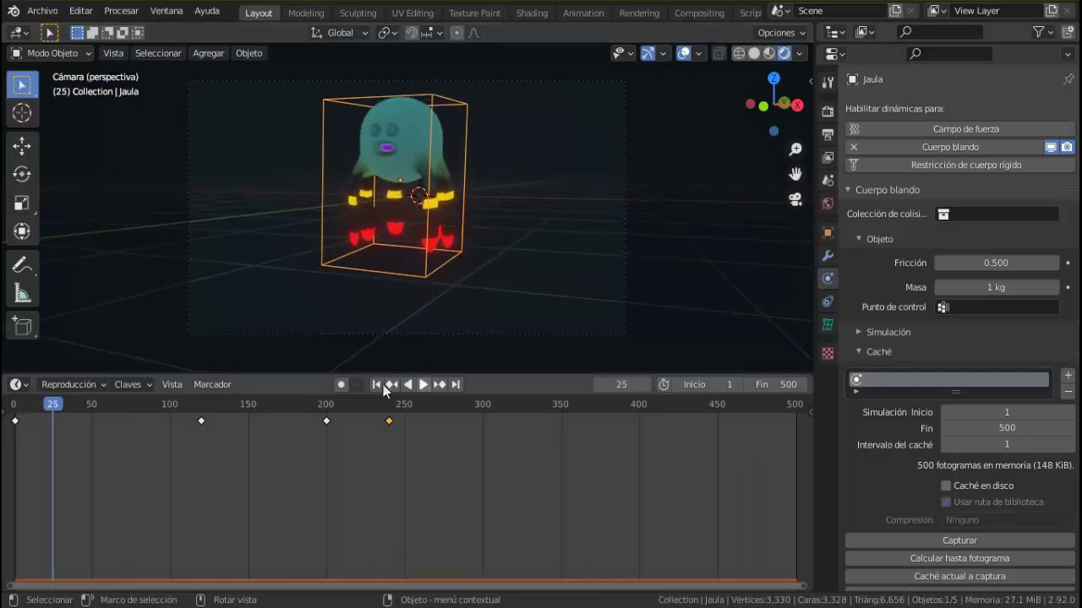
pyautogui.click(377, 384)
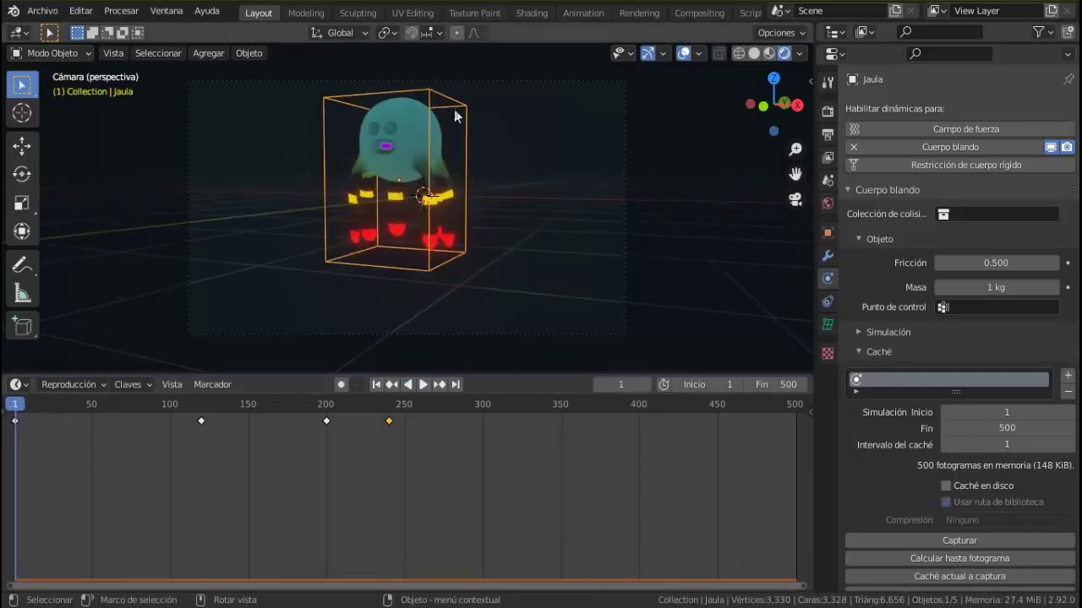
pyautogui.moveTo(798, 123)
pyautogui.mouseDown()
pyautogui.moveTo(618, 115)
pyautogui.moveTo(778, 150)
pyautogui.moveTo(795, 109)
pyautogui.mouseUp()
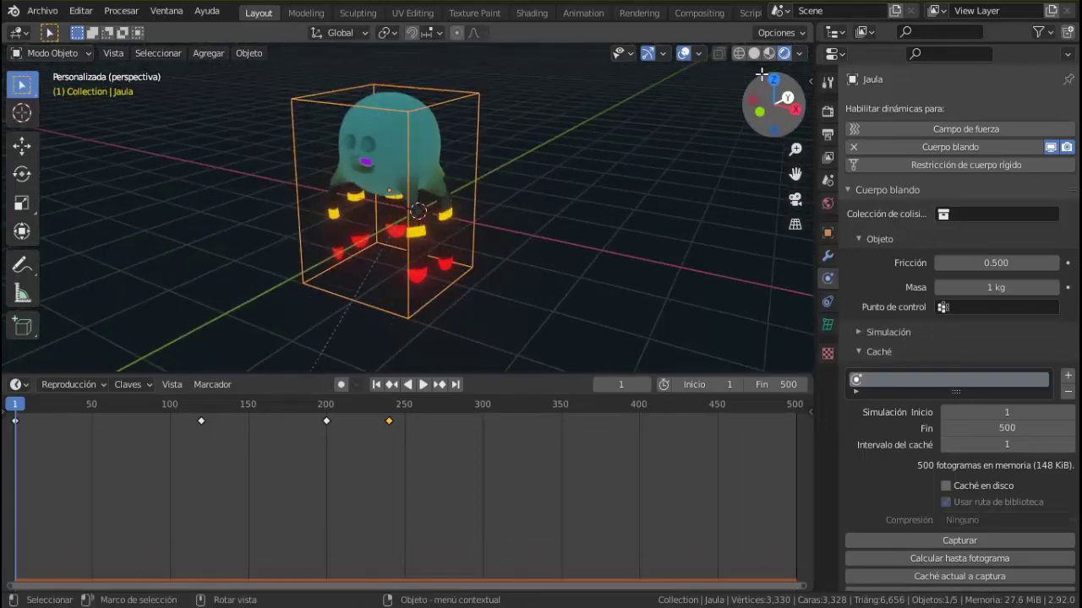
# Switch to wireframe, zoom in, view the Punto point light's properties, then select the Cubo body mesh
pyautogui.click(738, 53)
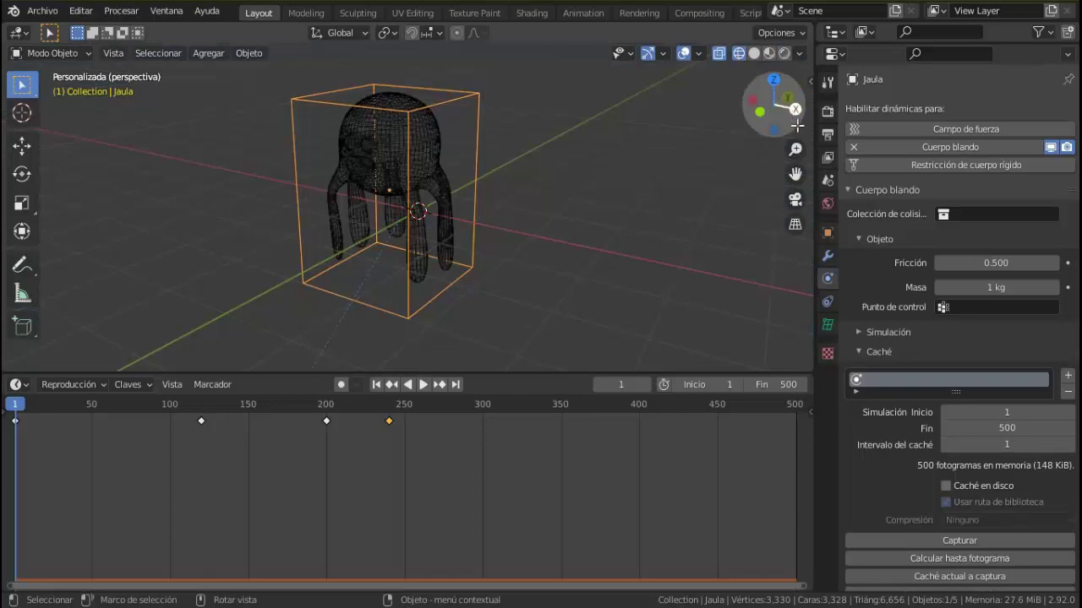
pyautogui.moveTo(796, 149); pyautogui.dragTo(795, 321)
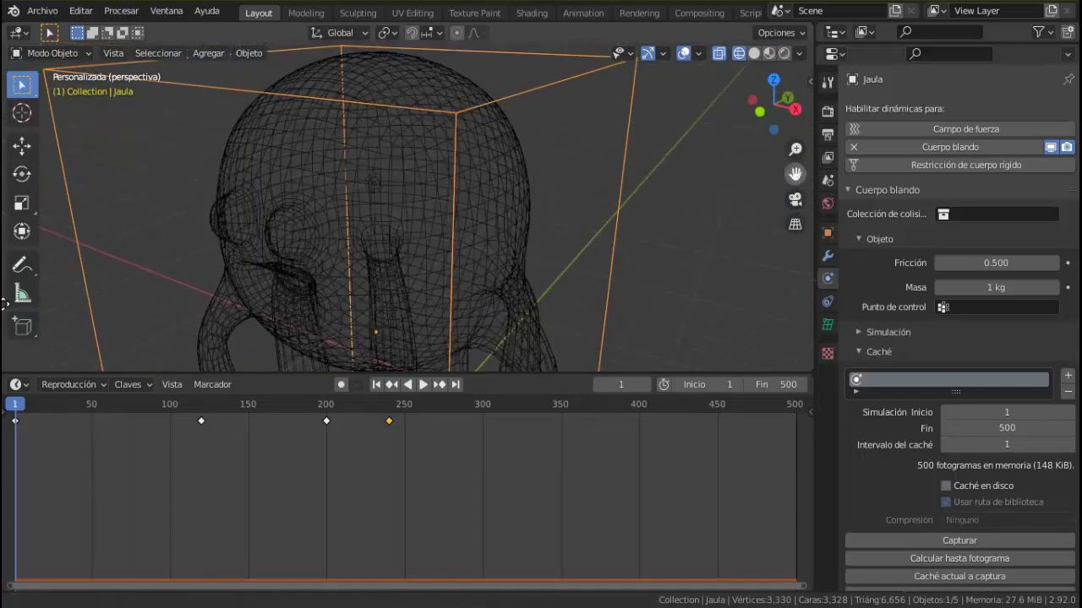
pyautogui.click(374, 184)
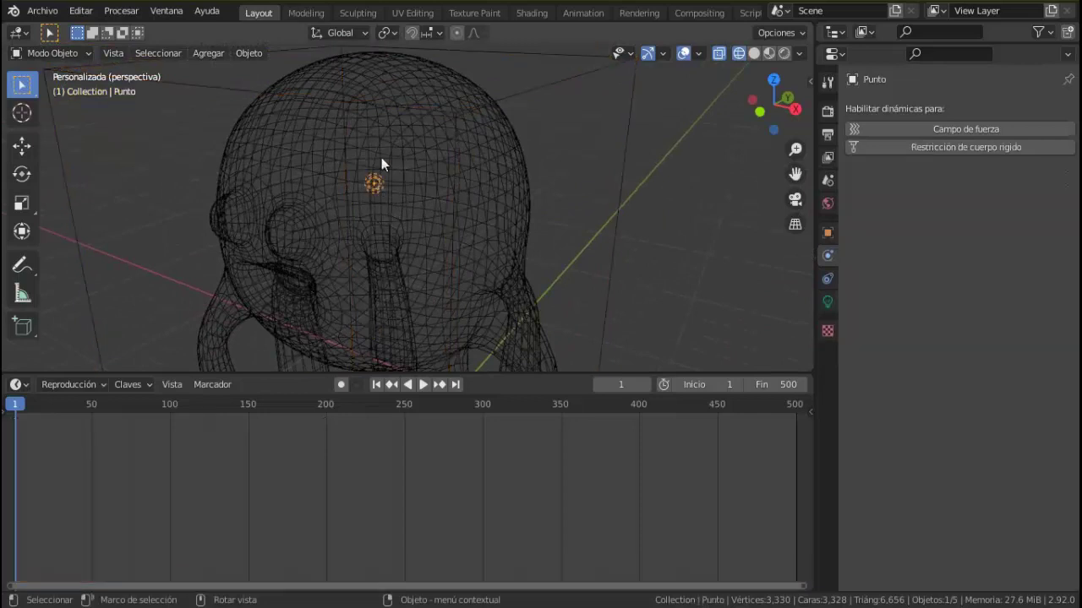
pyautogui.click(828, 303)
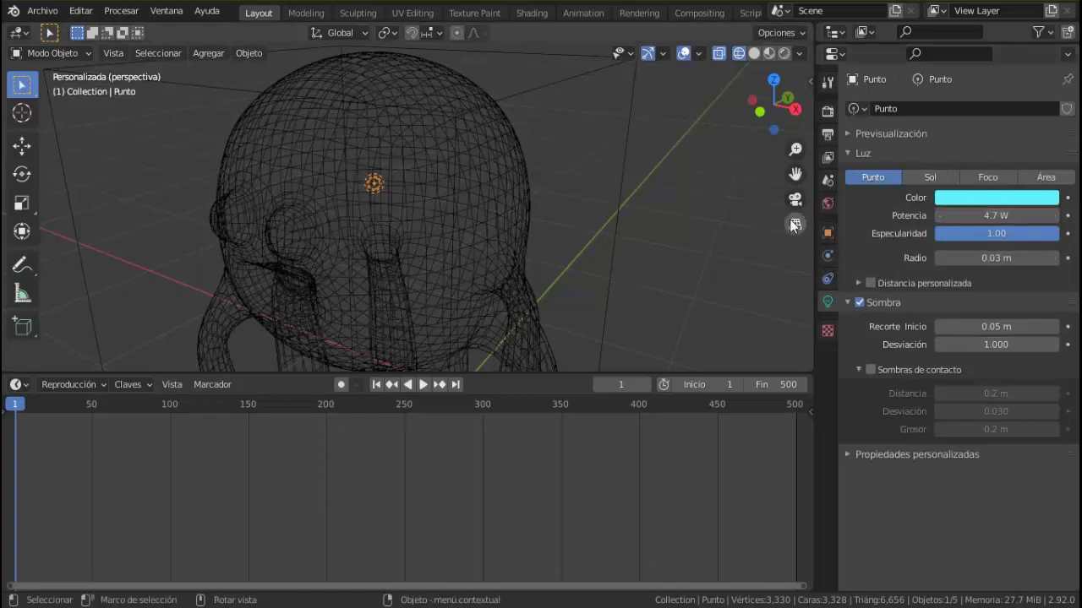
pyautogui.click(484, 156)
# View Cubo in Weight Paint mode to see its blue-to-green weight gradient, then return to Object Mode
pyautogui.click(53, 53)
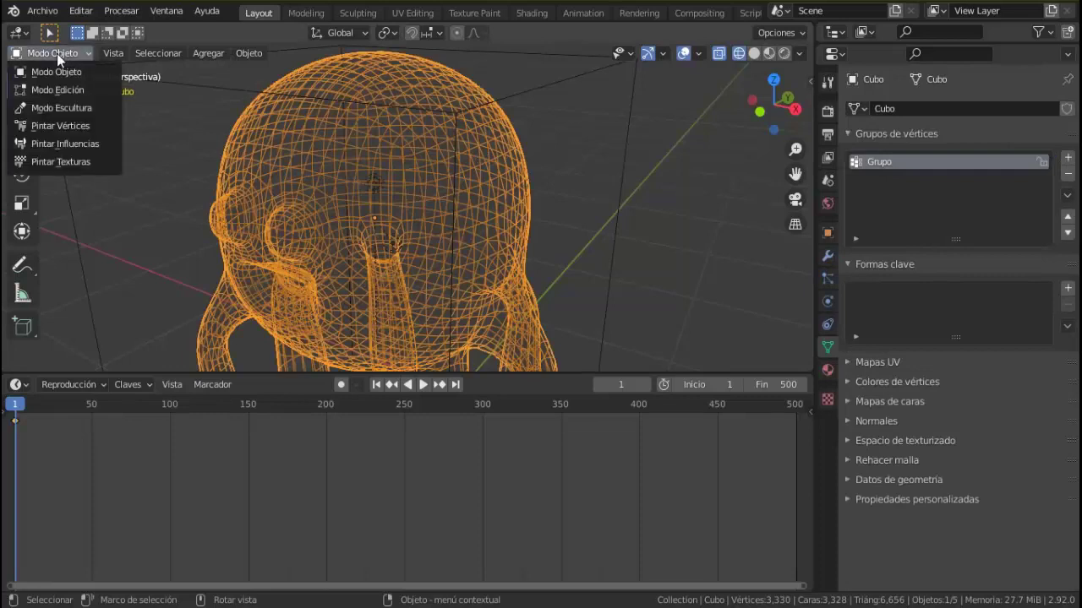
pyautogui.click(71, 144)
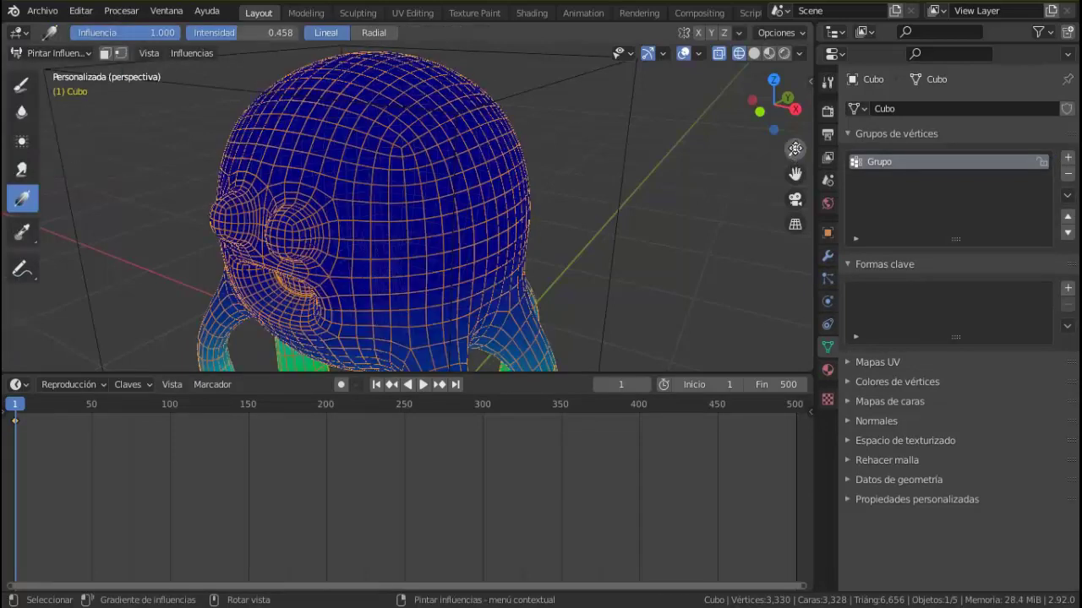
pyautogui.moveTo(796, 149)
pyautogui.mouseDown()
pyautogui.moveTo(765, 117)
pyautogui.moveTo(743, 44)
pyautogui.moveTo(650, 151)
pyautogui.mouseUp()
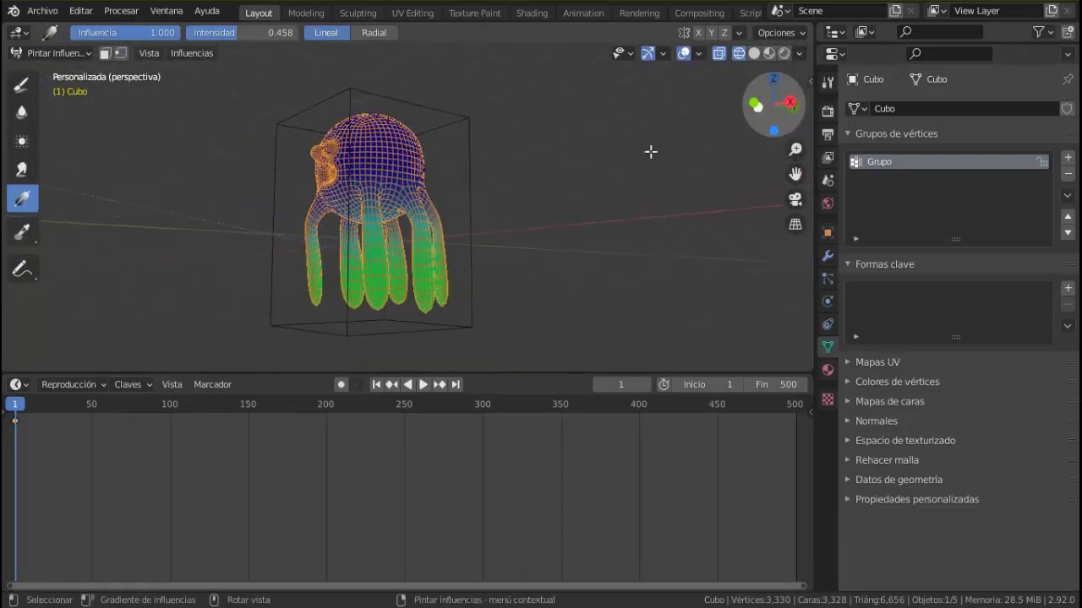
pyautogui.click(465, 122)
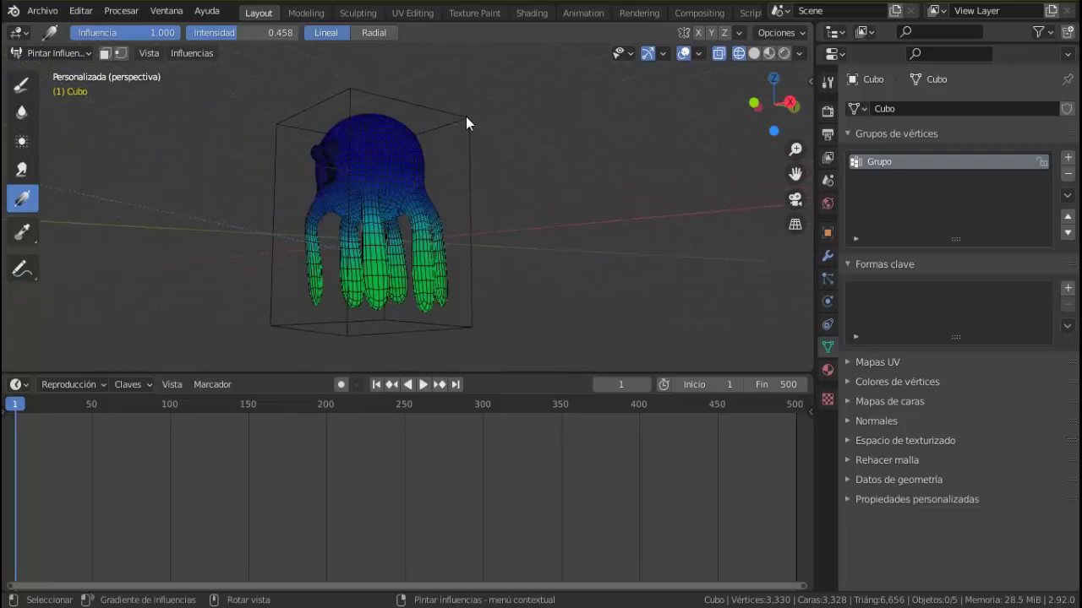
pyautogui.click(47, 55)
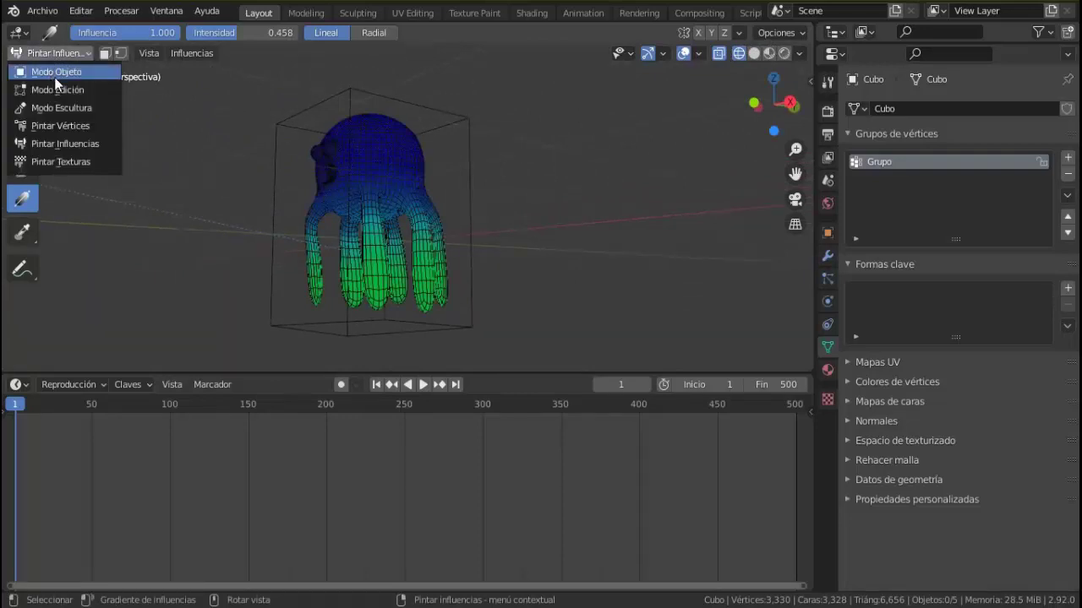
pyautogui.click(54, 74)
# Select the Jaula lattice and put it in Edit Mode to show its eight control points
pyautogui.click(351, 87)
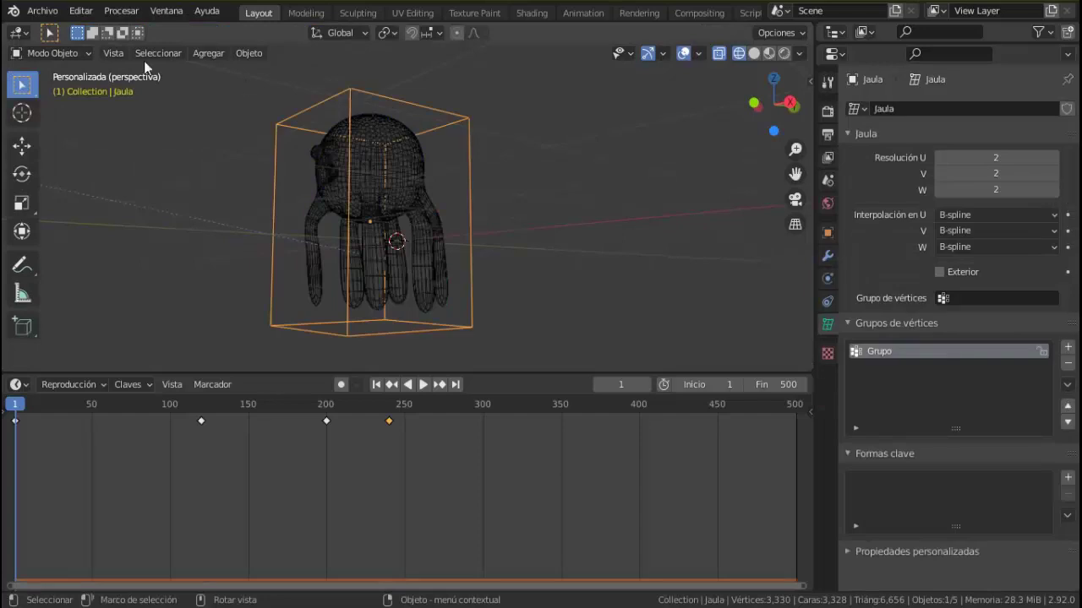
pyautogui.click(67, 53)
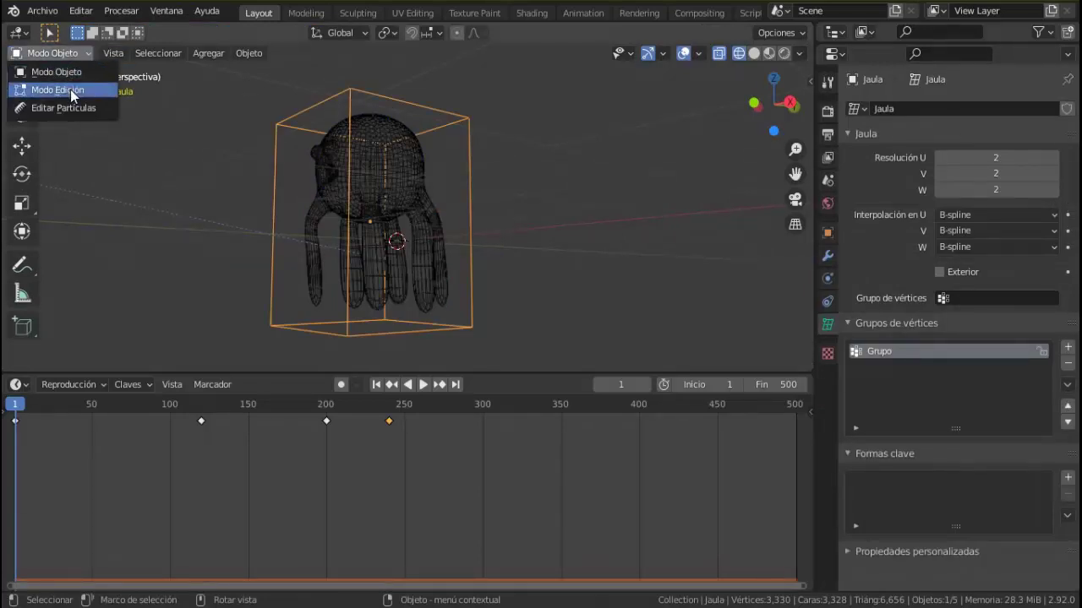
pyautogui.click(70, 89)
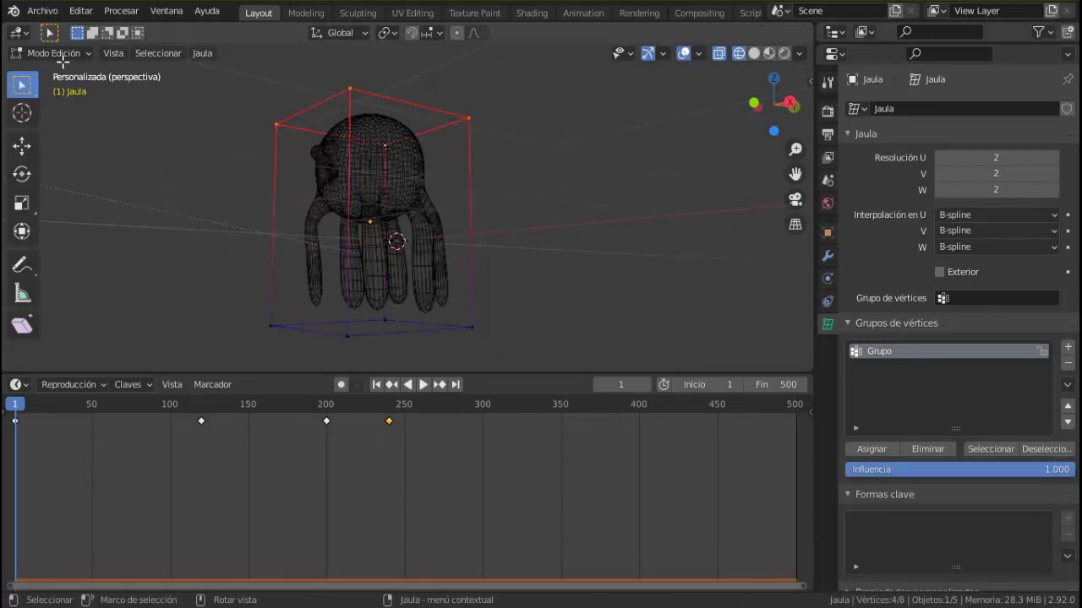
pyautogui.click(63, 55)
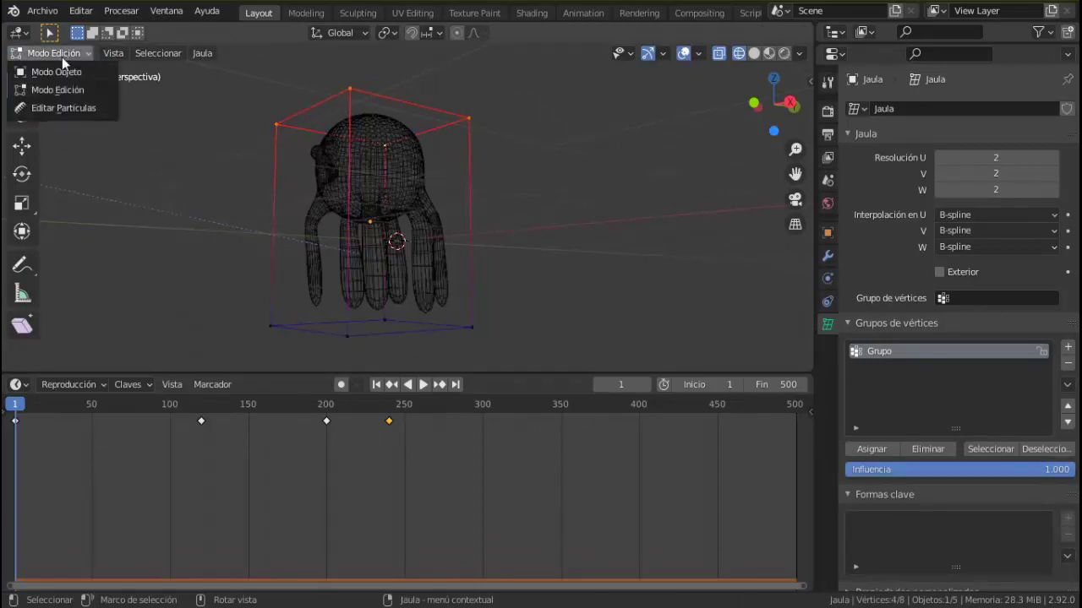
pyautogui.click(62, 56)
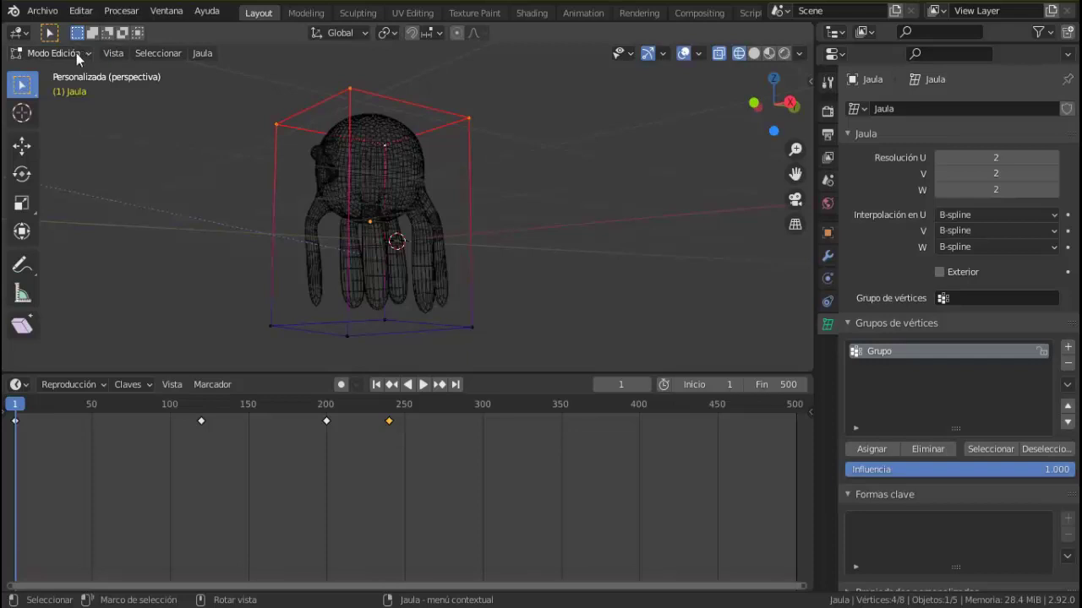
# Show the Jaula's soft-body physics down to the goal group 'Grupo' and edge settings
pyautogui.click(828, 284)
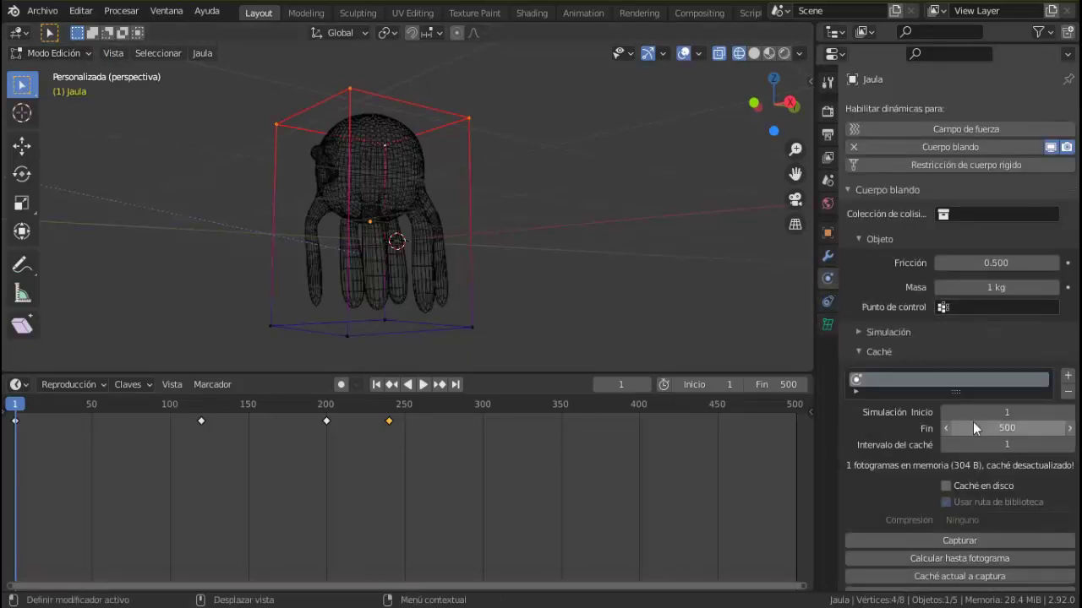
pyautogui.scroll(-1, 1063, 404)
pyautogui.scroll(-2, 1063, 404)
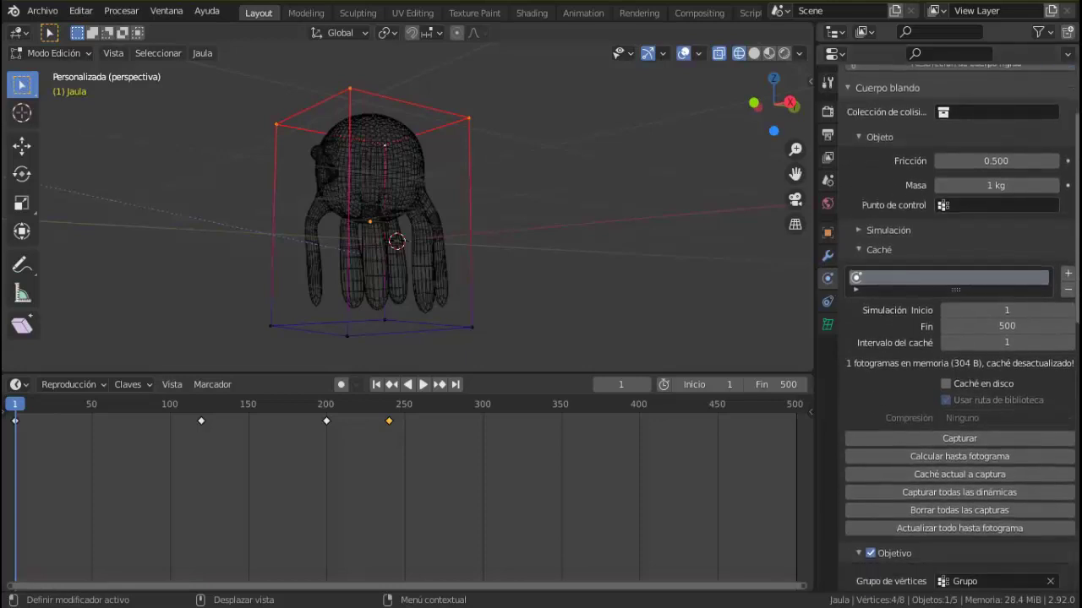
pyautogui.scroll(-5, 1063, 404)
pyautogui.scroll(-2, 1063, 404)
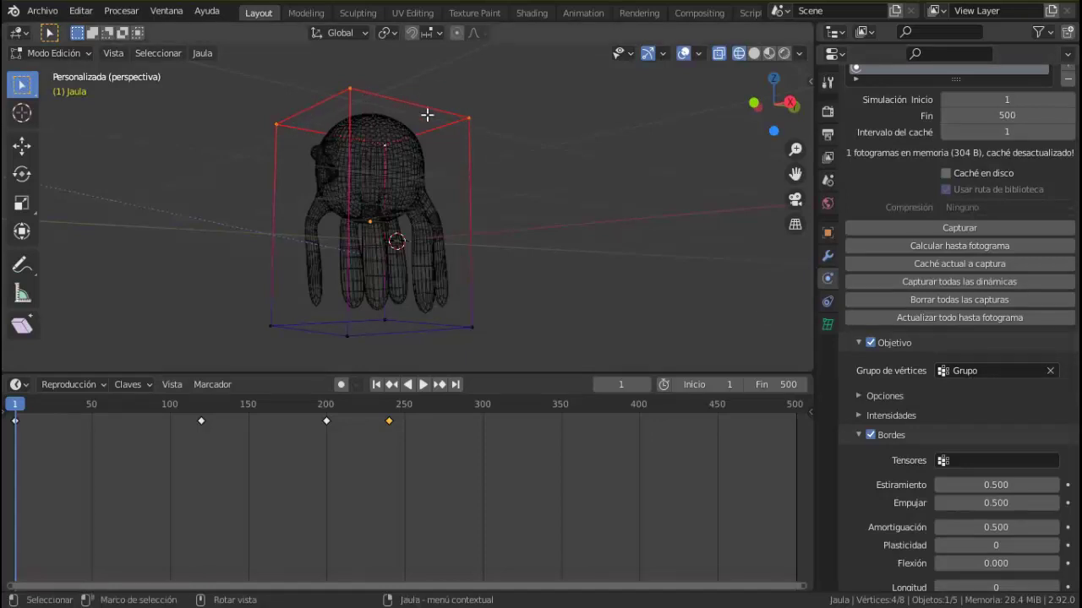
# Play the animation once with the cage in edit mode, then stop it
pyautogui.click(424, 385)
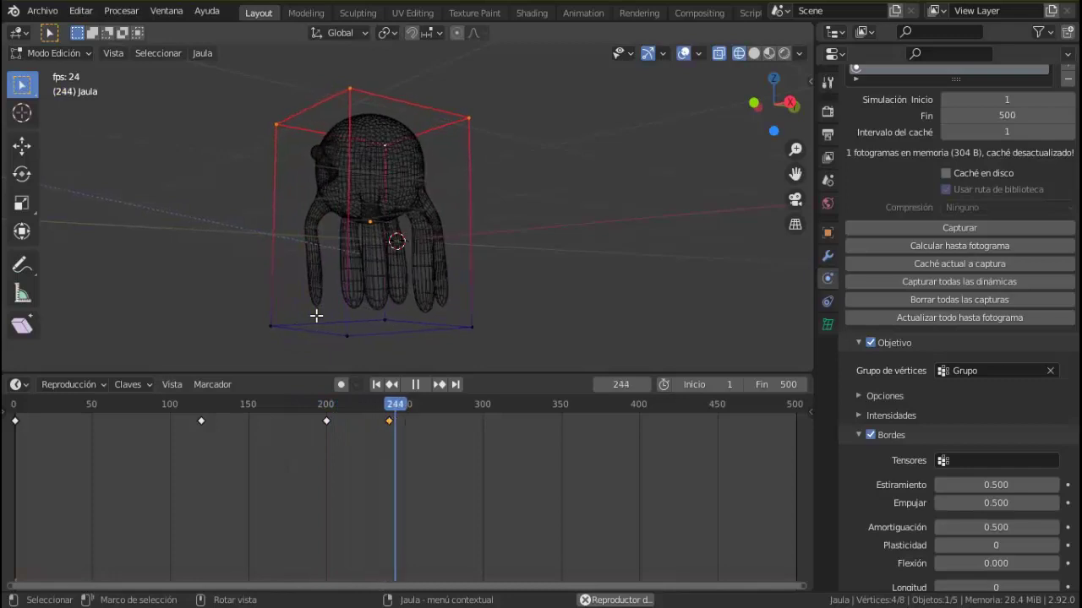
pyautogui.click(416, 386)
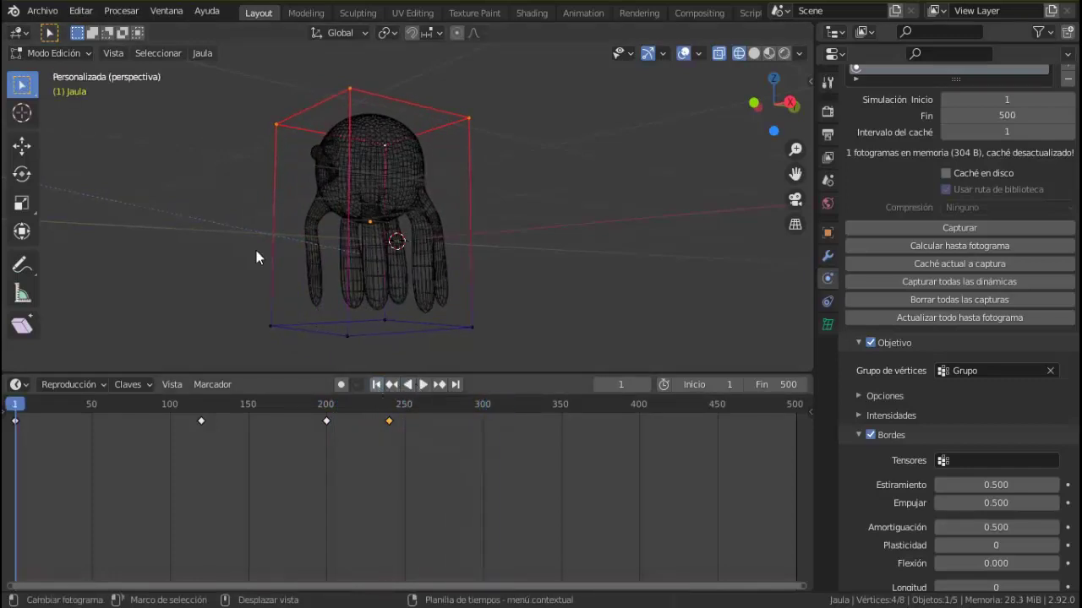
pyautogui.click(61, 53)
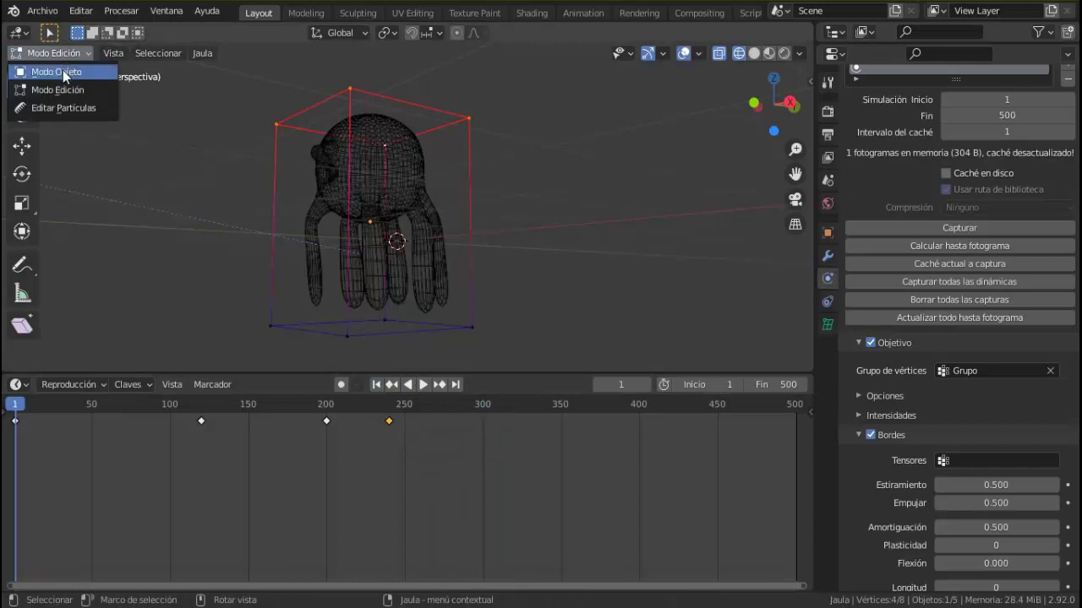
# Return the cage to Object Mode and play the simulation until all 500 frames are cached (148 KiB)
pyautogui.click(65, 74)
pyautogui.click(423, 385)
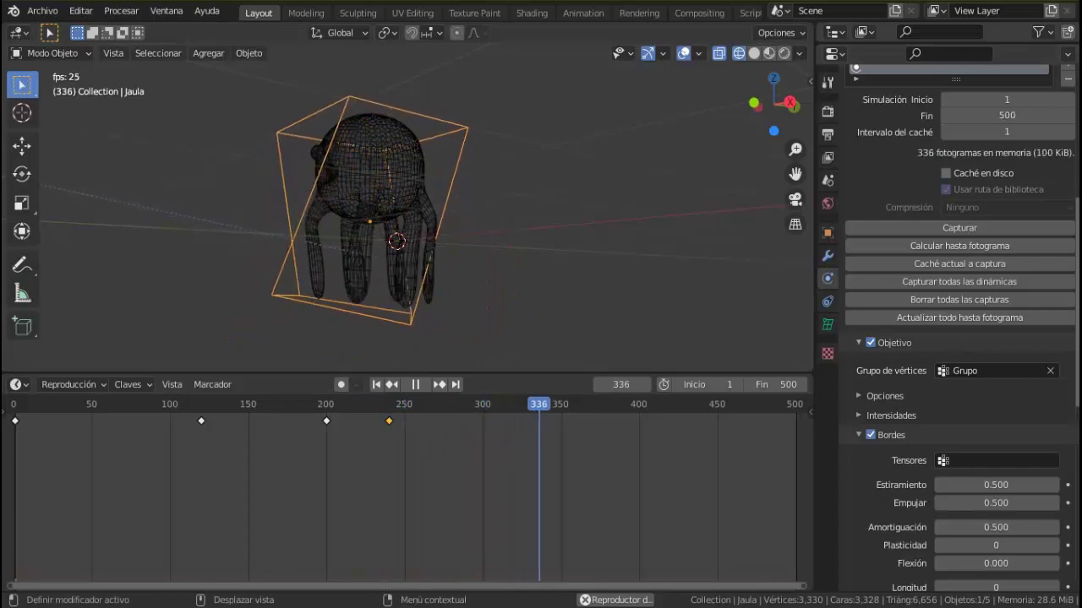
pyautogui.scroll(5, 994, 306)
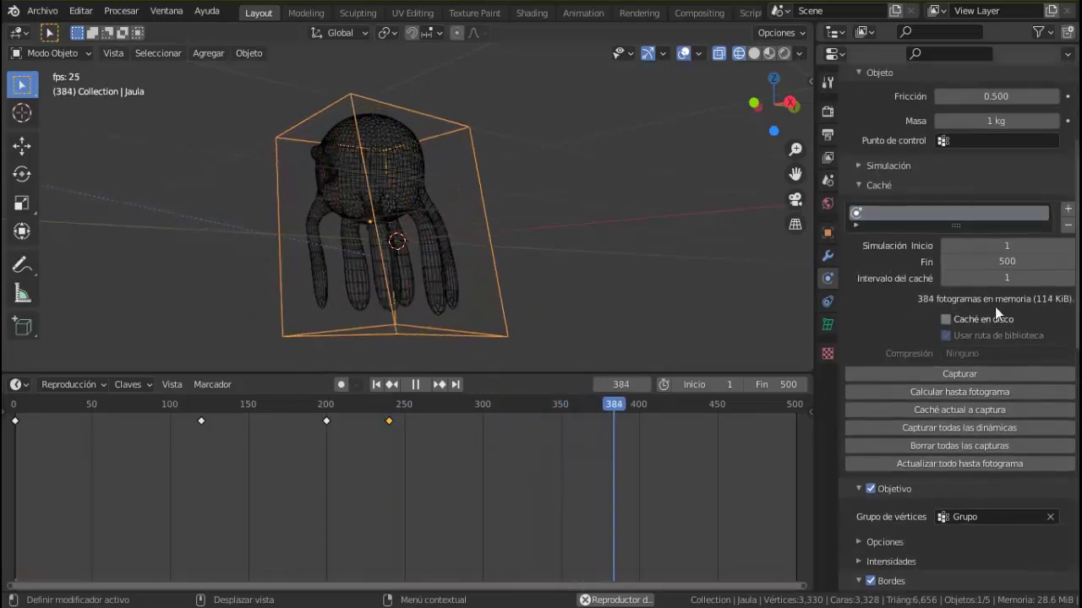
pyautogui.scroll(5, 1069, 325)
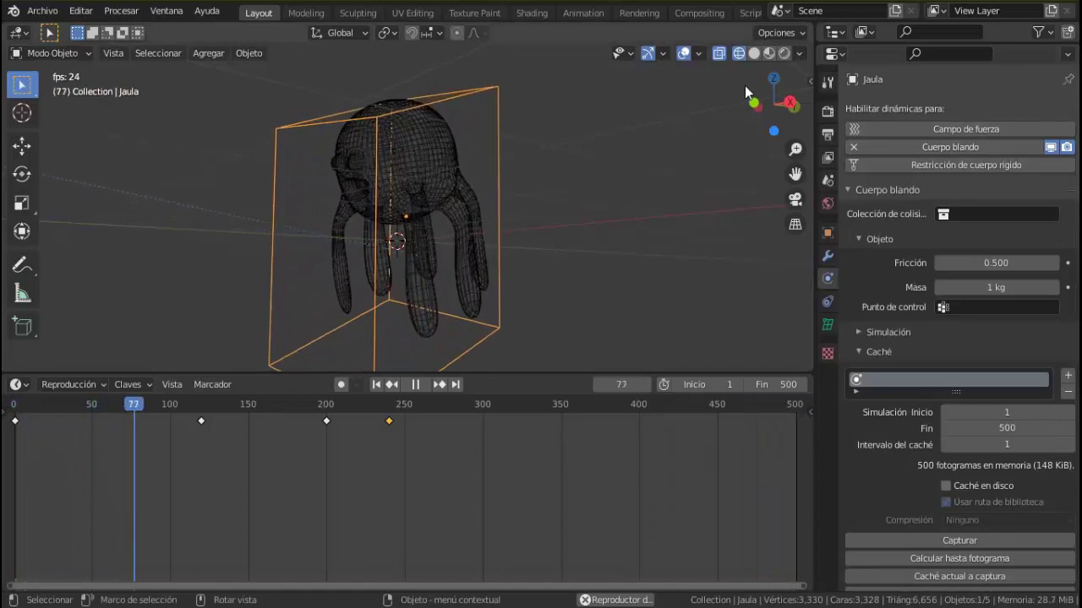
pyautogui.click(421, 385)
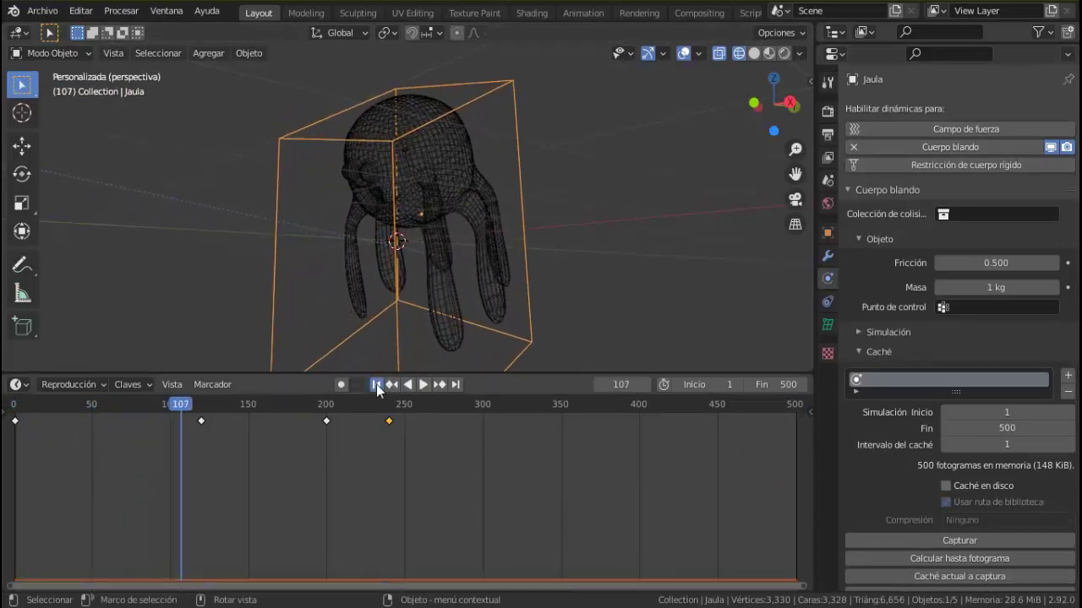
# Jump back to frame 1 so the cage and tentacles return to rest
pyautogui.click(376, 384)
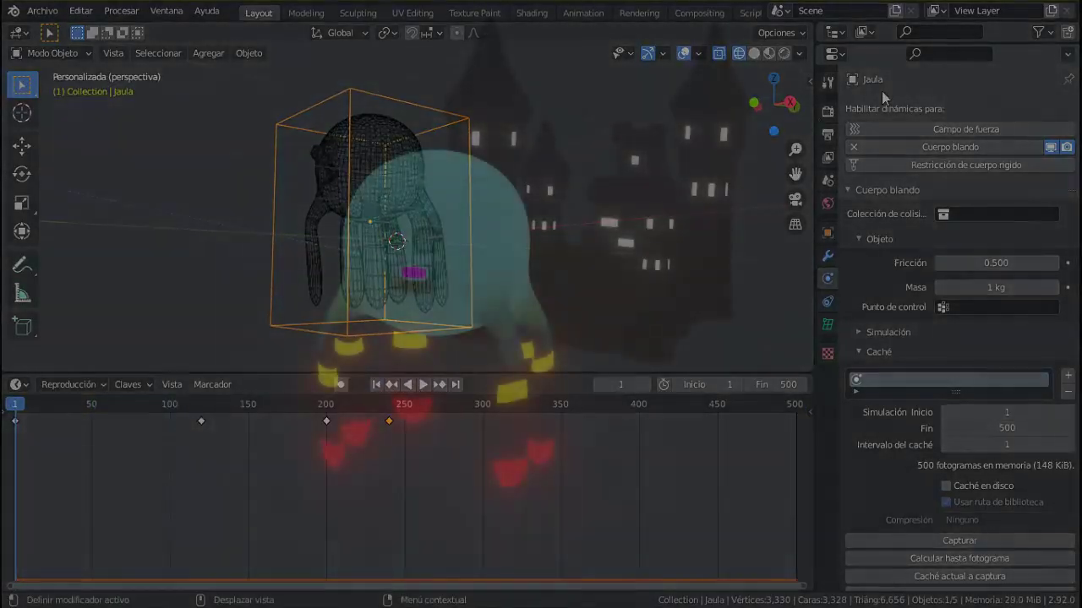